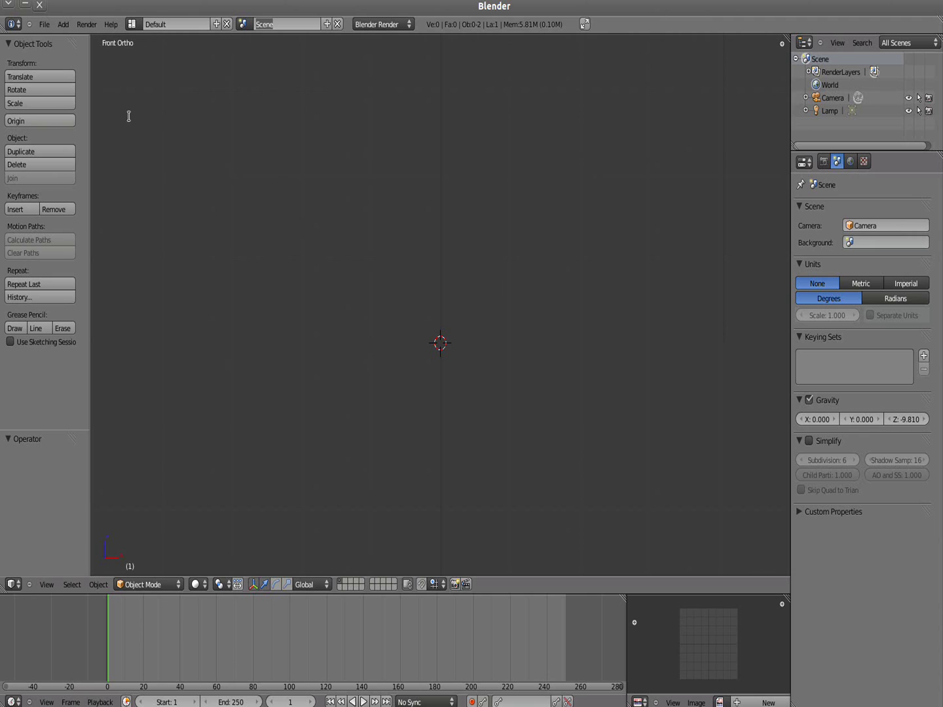
Open the recent file Blender2.53-Quick-Sculpty-Material (2).blend
click(49, 27)
click(50, 26)
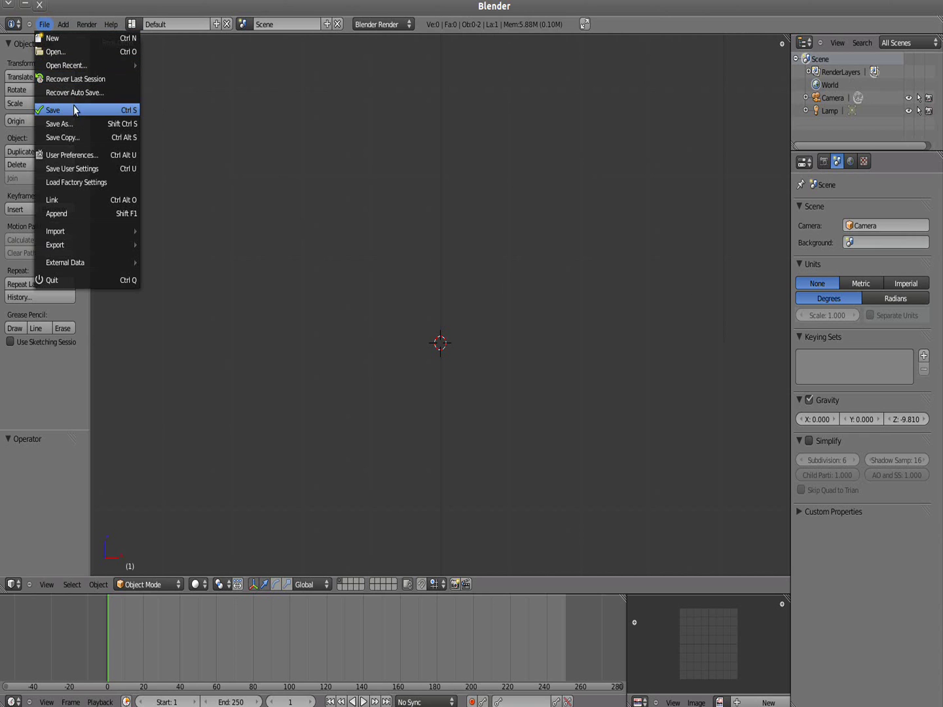
mouse_move(85, 65)
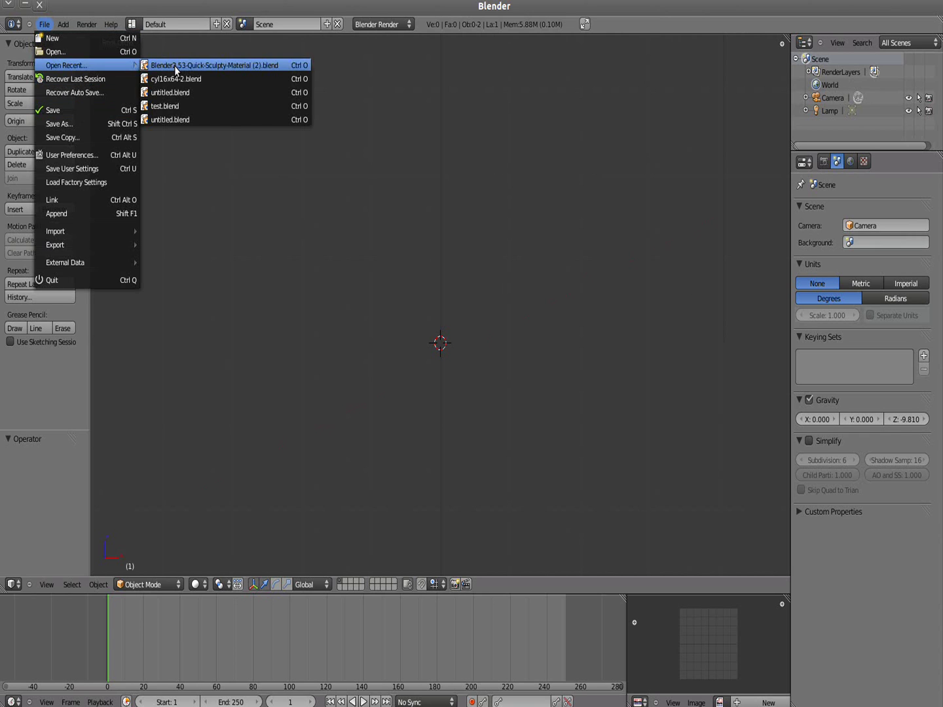
click(197, 66)
scroll(474, 383, up, 4)
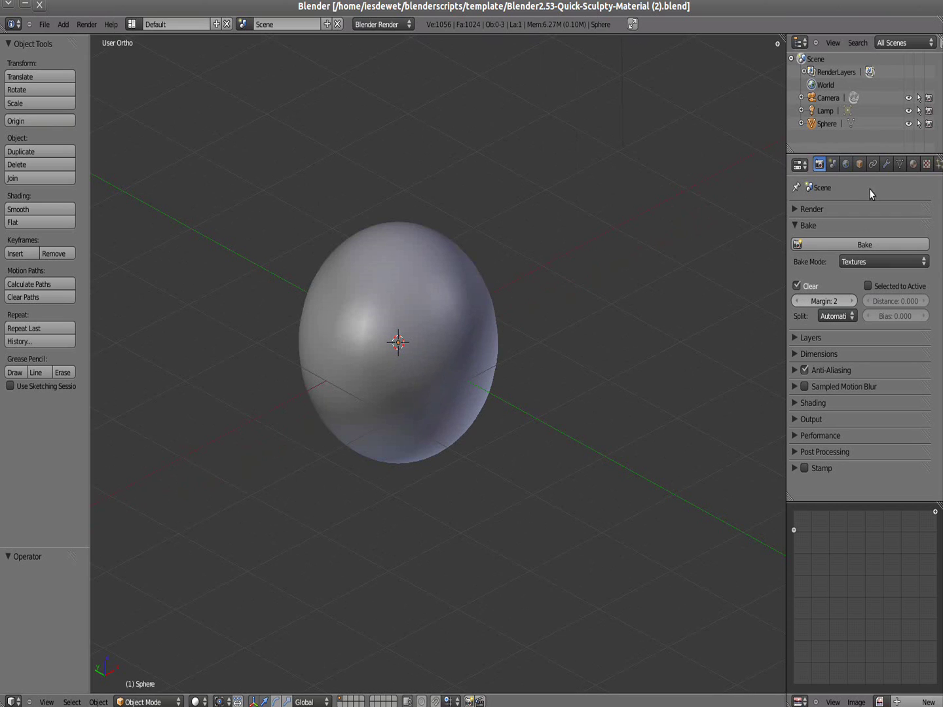
Show the sphere's material settings and switch the sphere to Edit Mode
click(913, 164)
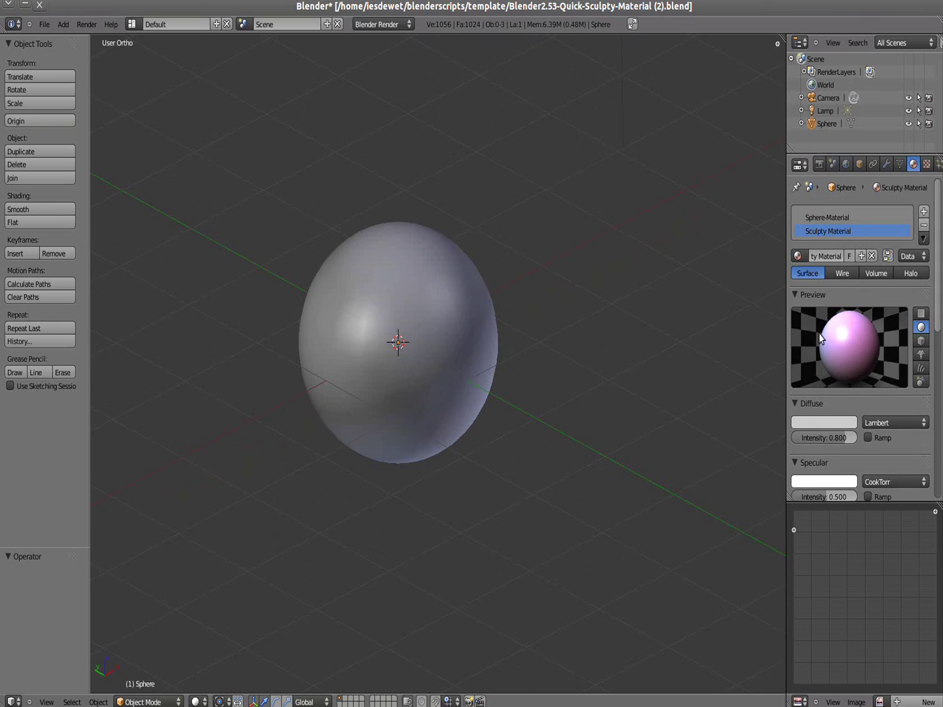
click(857, 703)
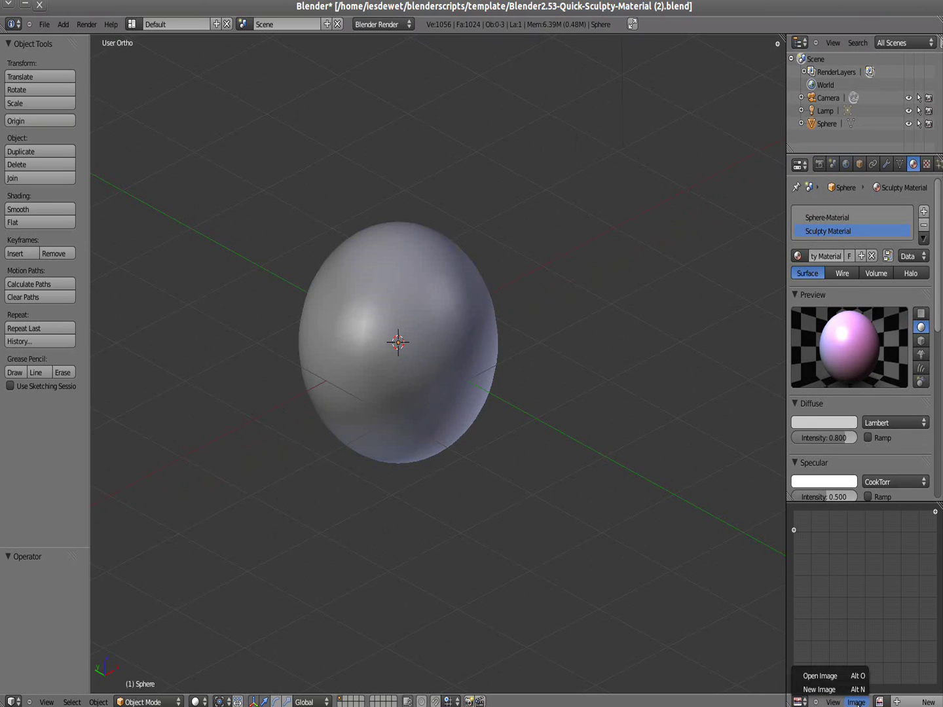
click(145, 702)
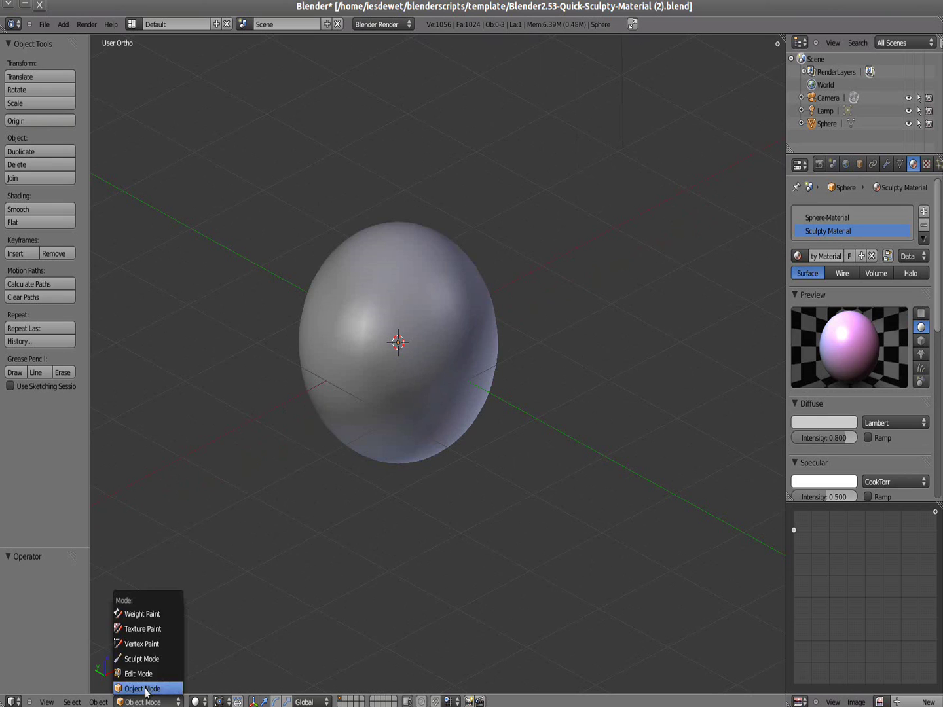
click(144, 675)
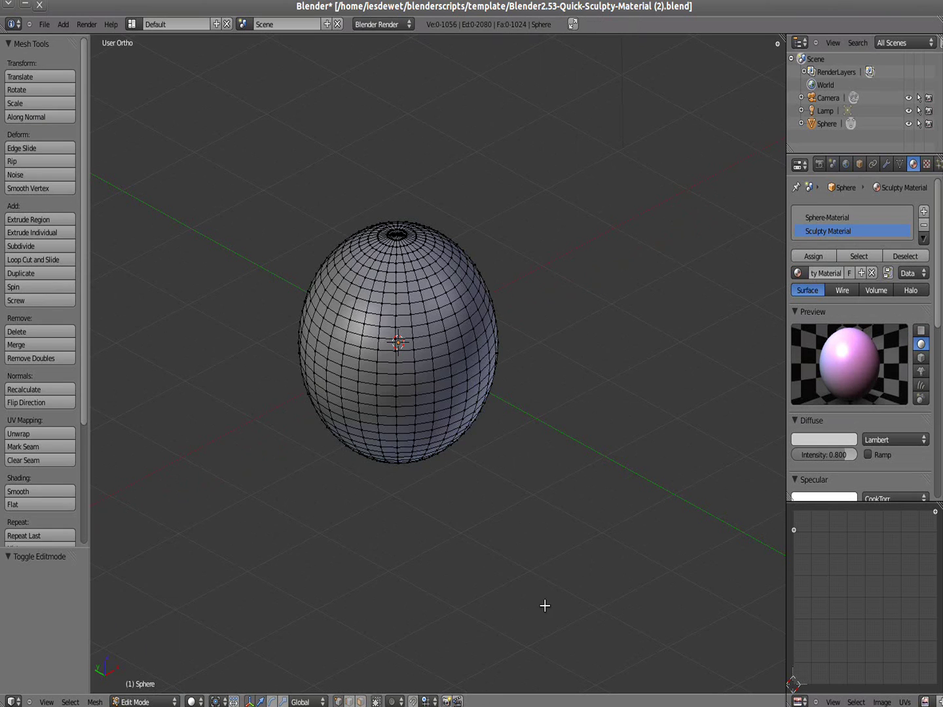
Create a new black 512 × 512 image named untitled in the UV/Image editor
click(856, 702)
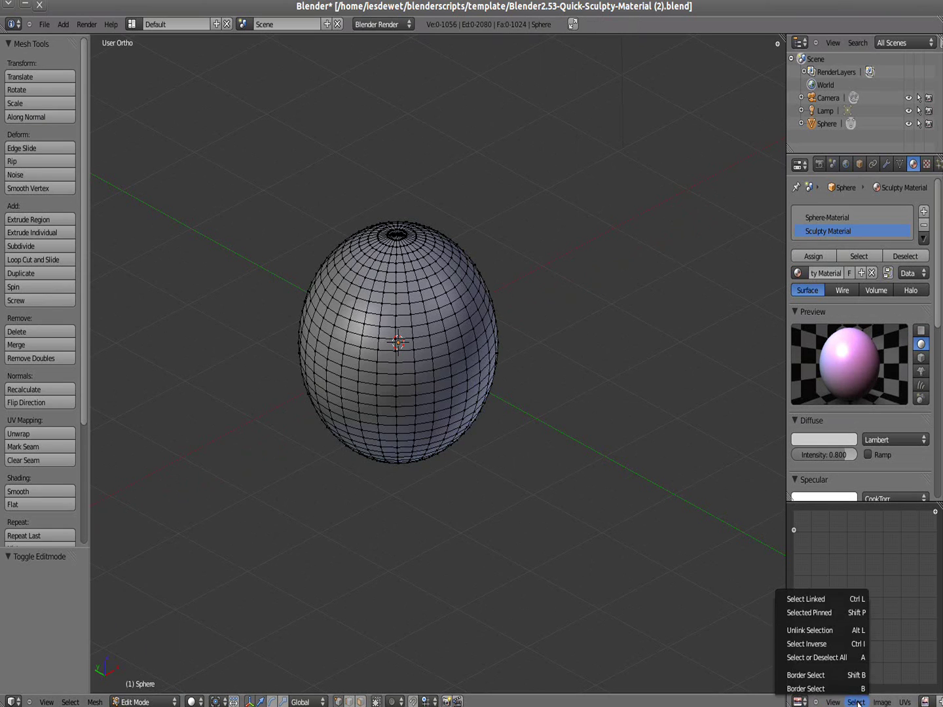
click(883, 702)
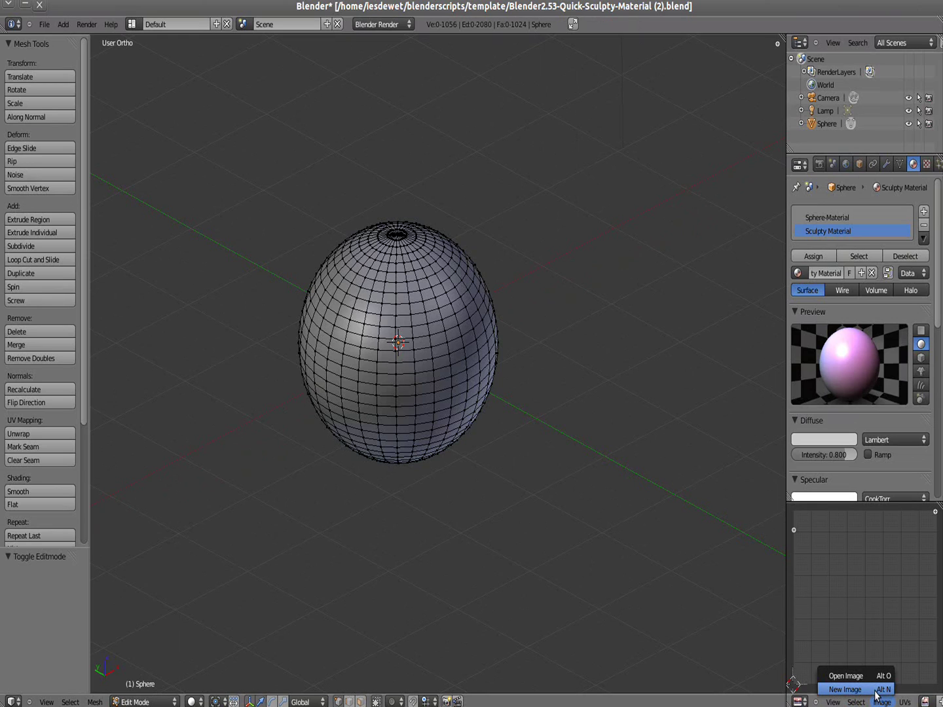
click(876, 692)
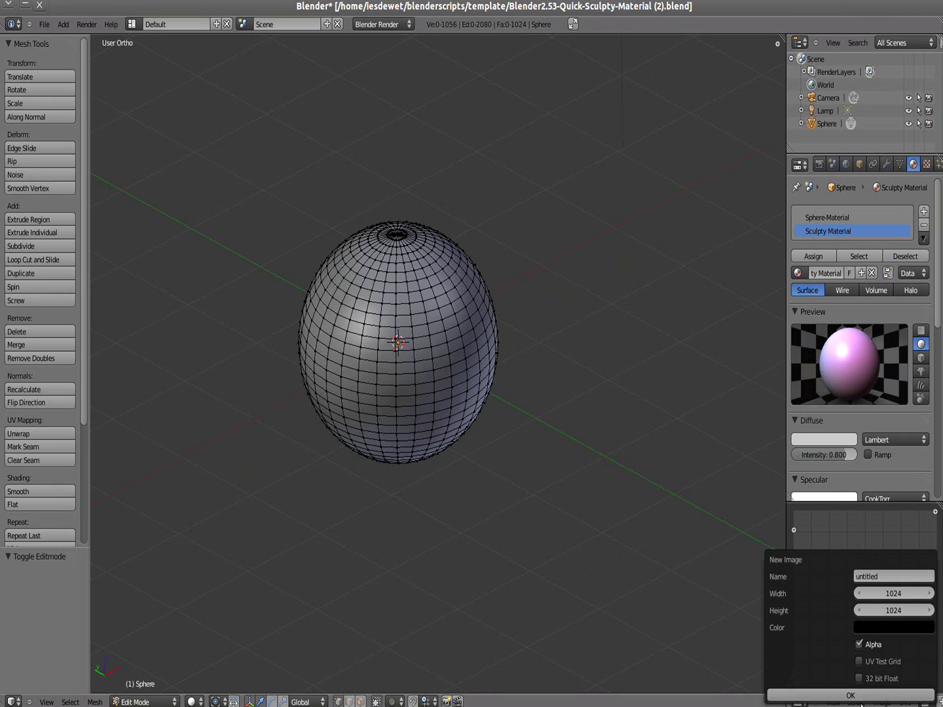
click(901, 593)
text(512)
key(Tab)
text(512)
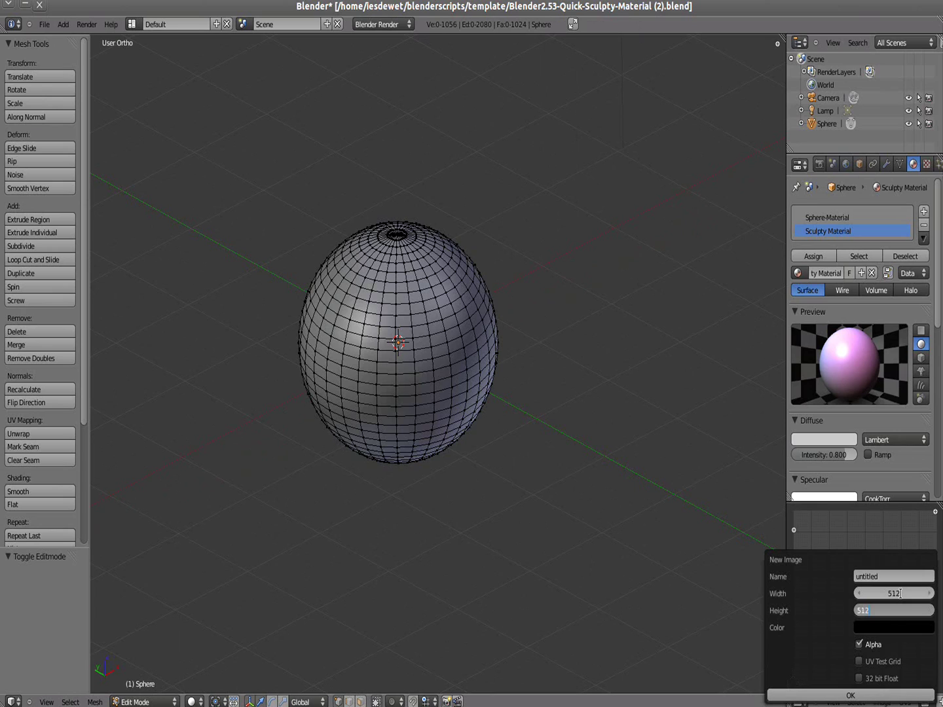
key(Return)
click(860, 698)
Try to assign the untitled image in the UV editor without any mesh geometry selected
click(857, 702)
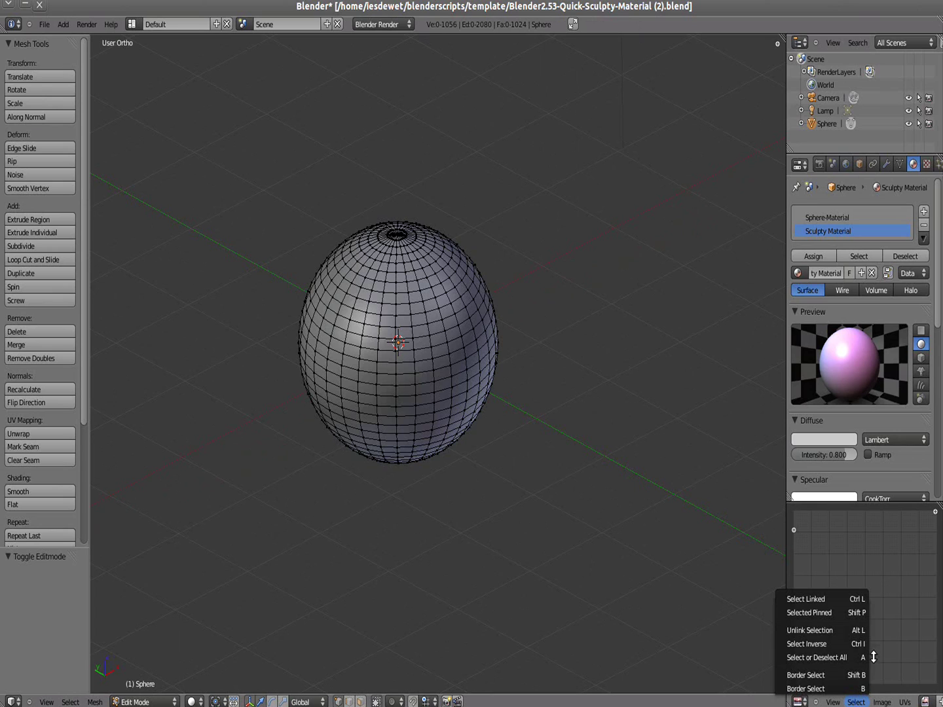
click(926, 702)
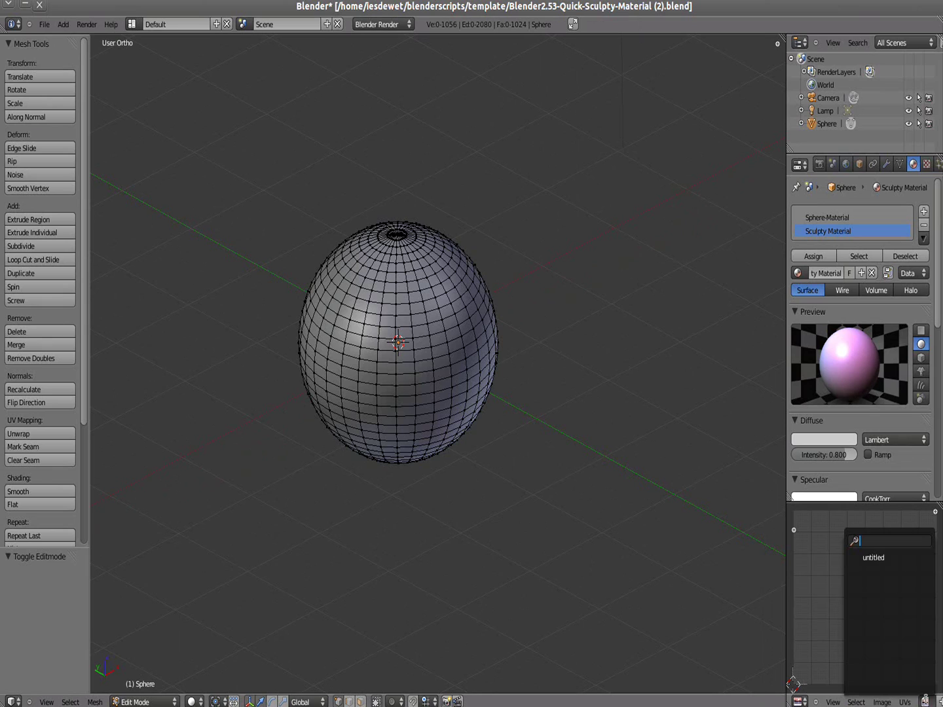
click(871, 559)
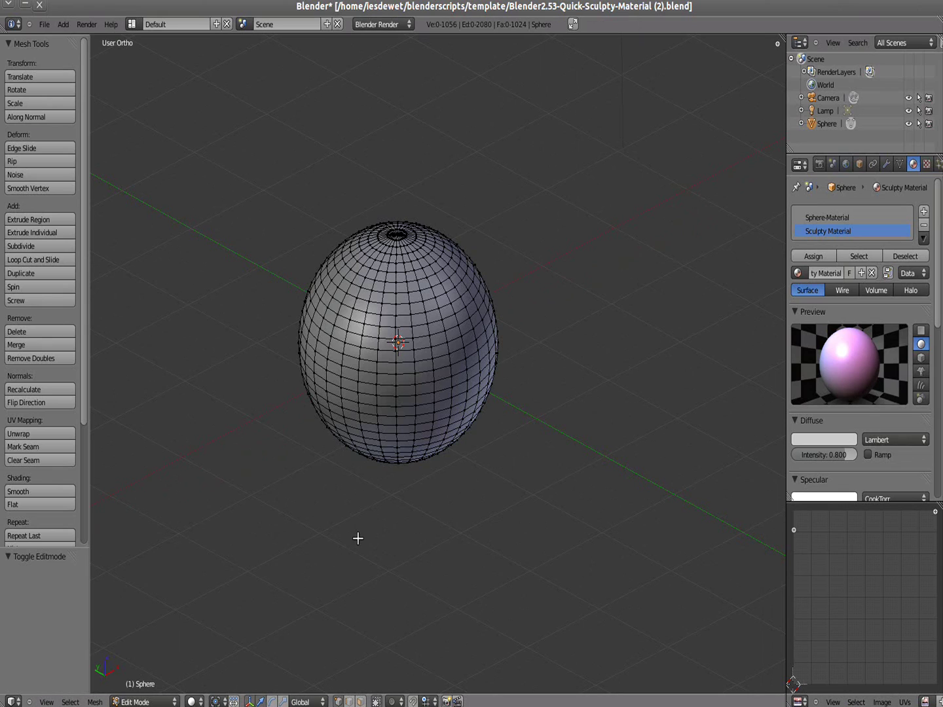
Select the whole sphere mesh, assign the untitled image to it and select all of its UVs
key(a)
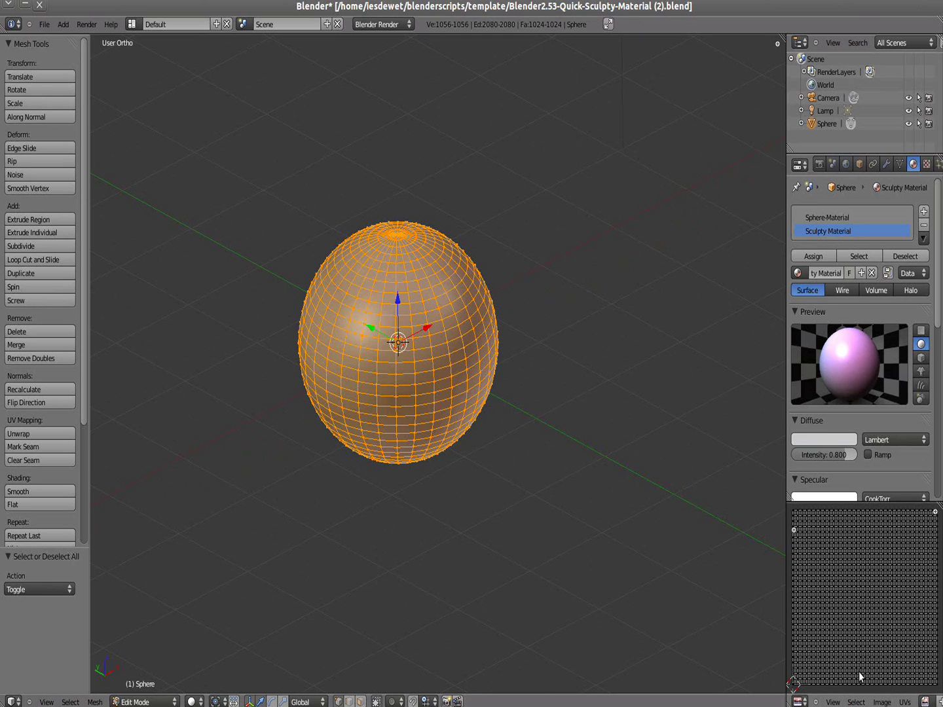
click(926, 702)
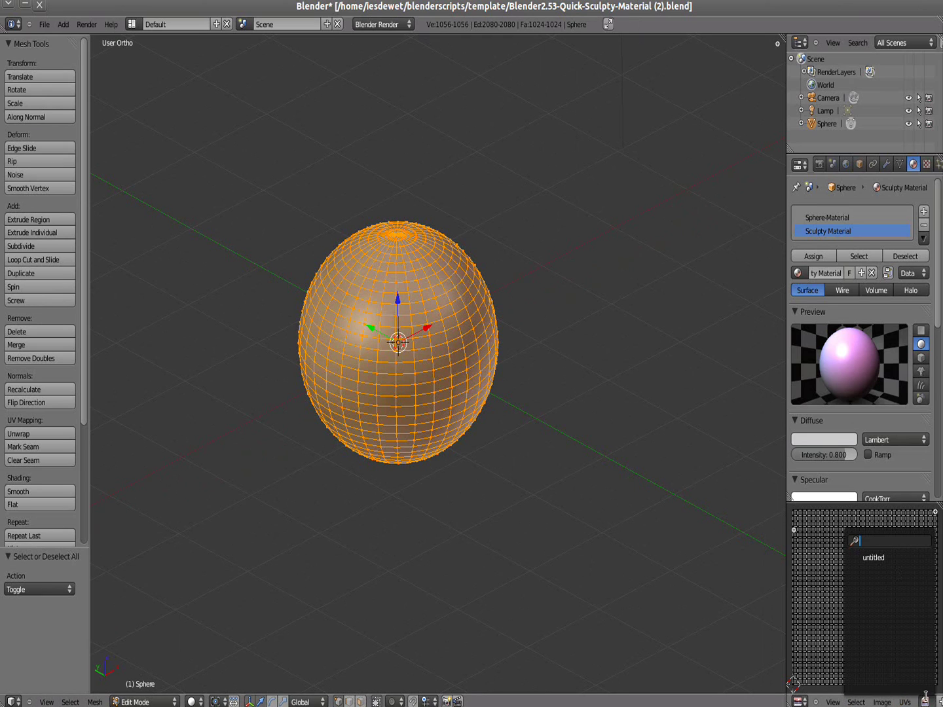
click(886, 557)
scroll(861, 567, down, 3)
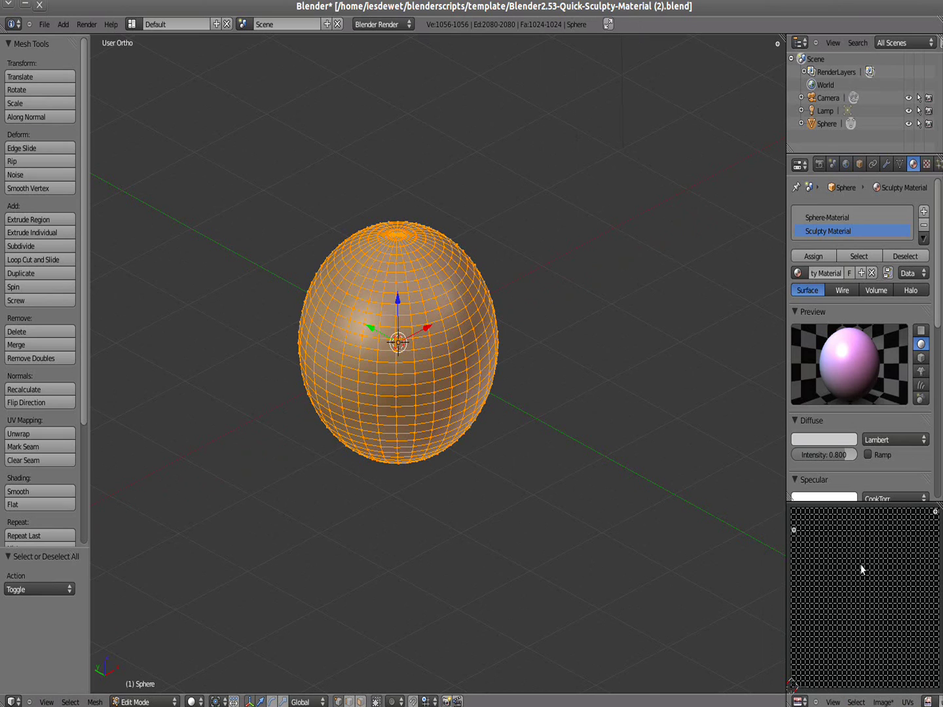
key(a)
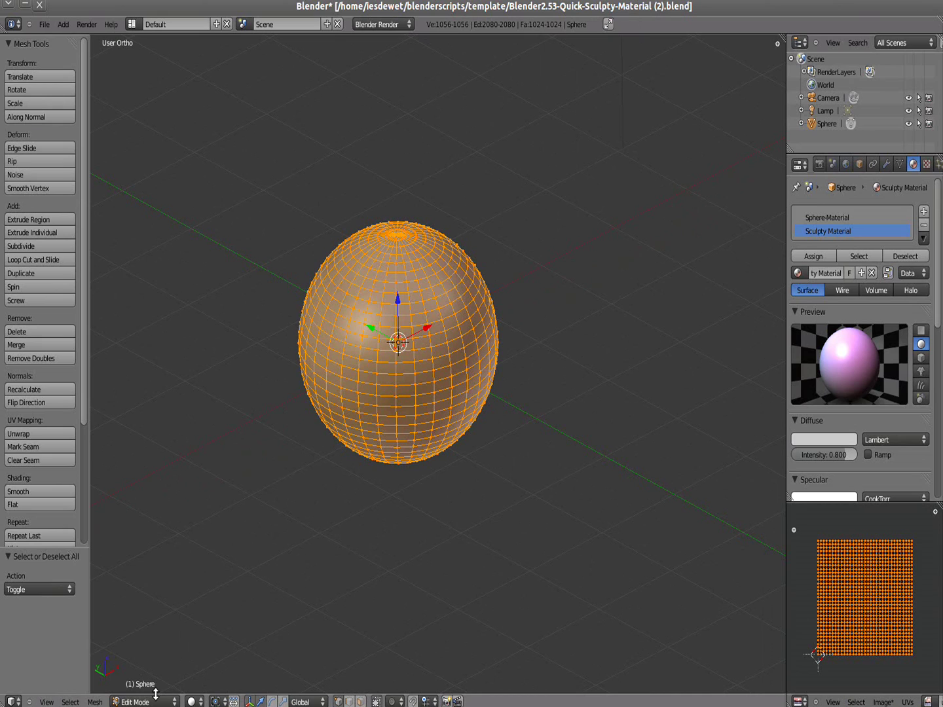
Set the viewport shading to Textured and switch the sphere to Texture Paint mode
click(192, 702)
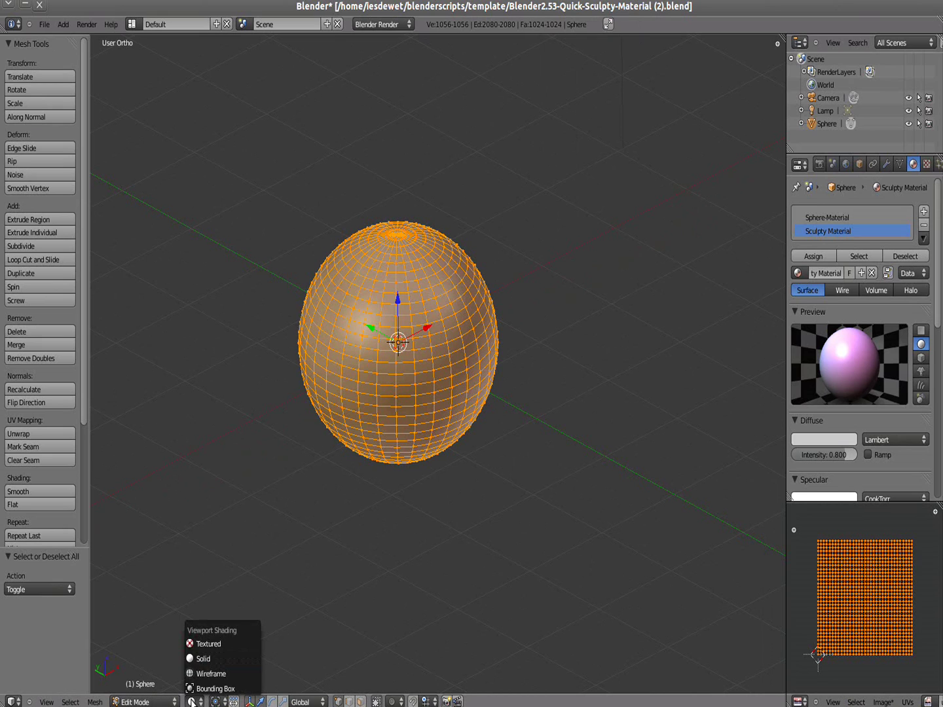
click(197, 644)
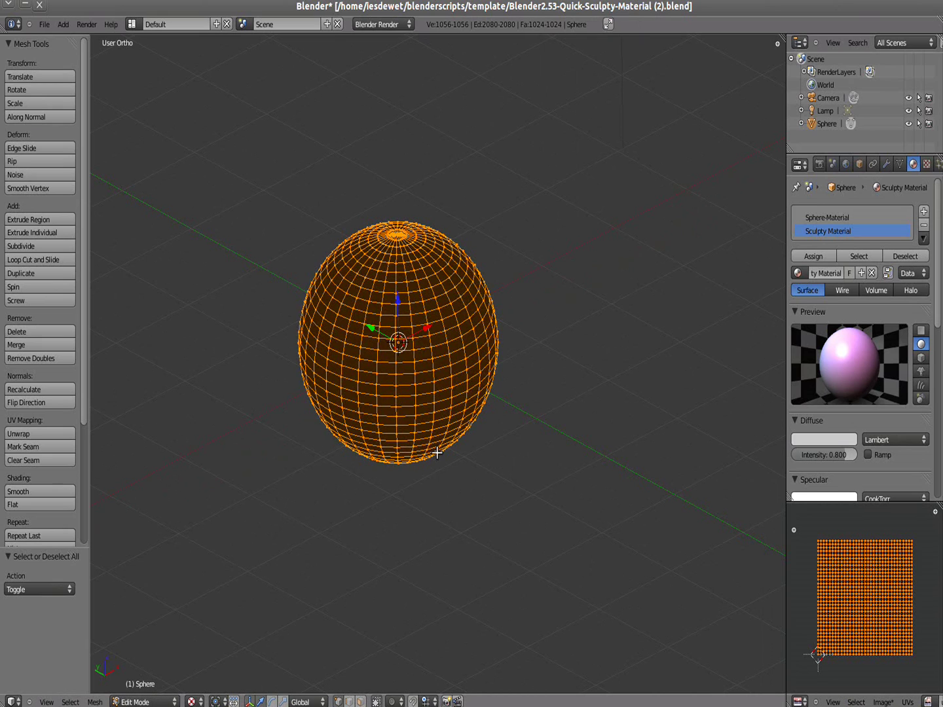
scroll(513, 364, down, 8)
scroll(514, 364, up, 8)
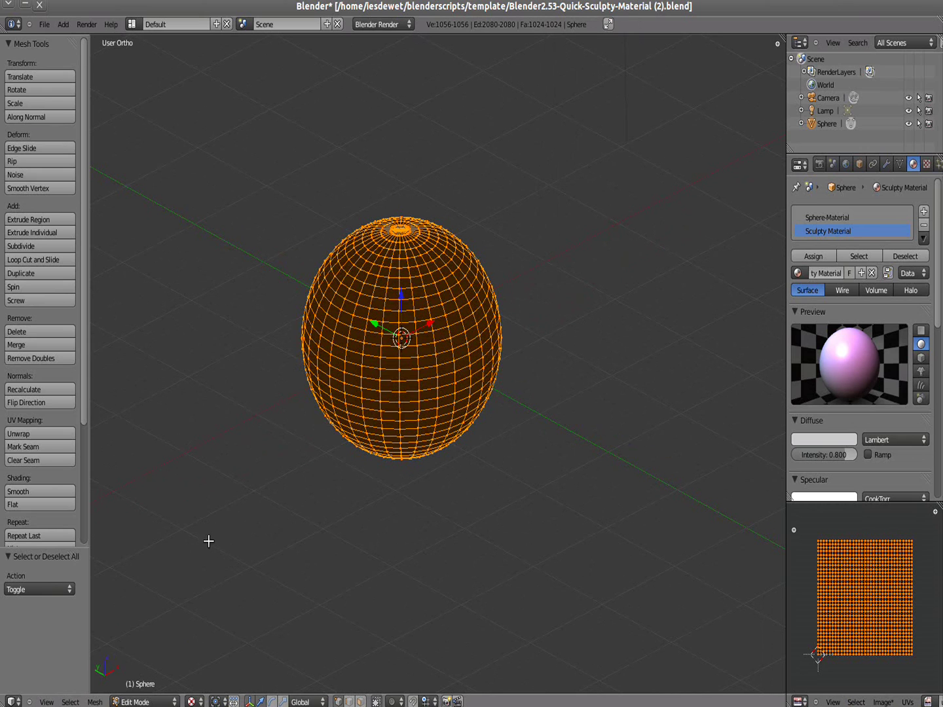
click(143, 701)
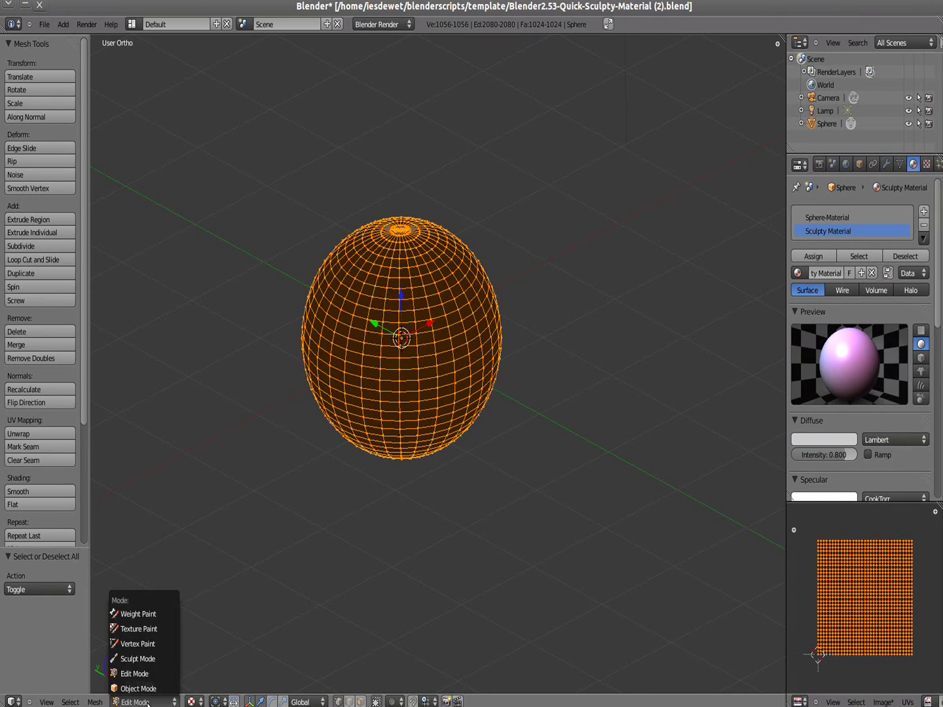
click(155, 630)
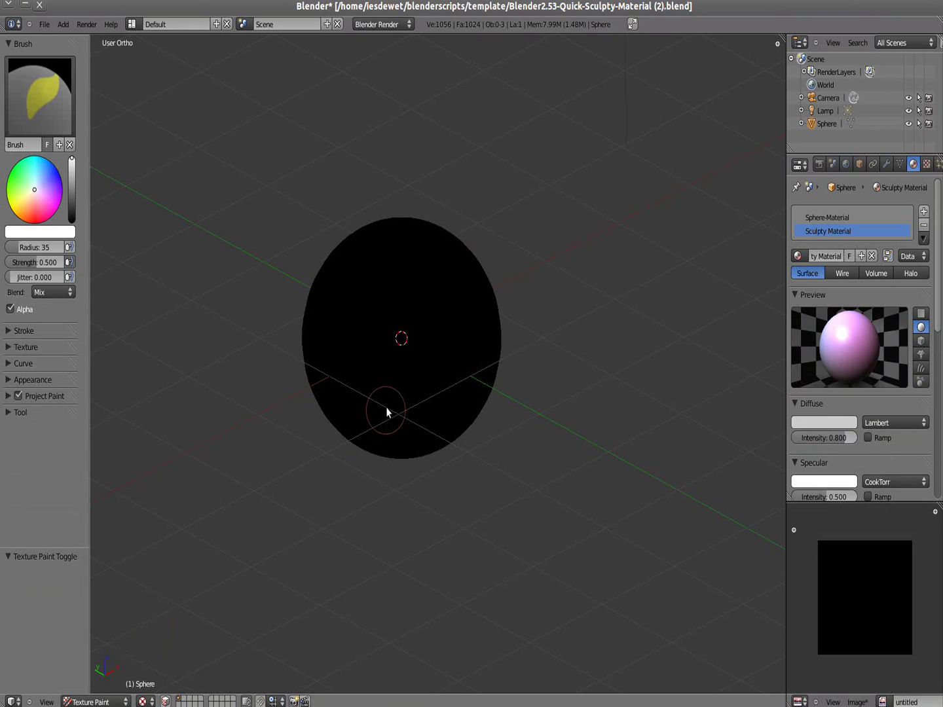
Paint two short curved white strokes across the front of the black sphere
mouse_move(455, 311)
mouse_down()
mouse_move(419, 324)
mouse_move(389, 367)
mouse_up()
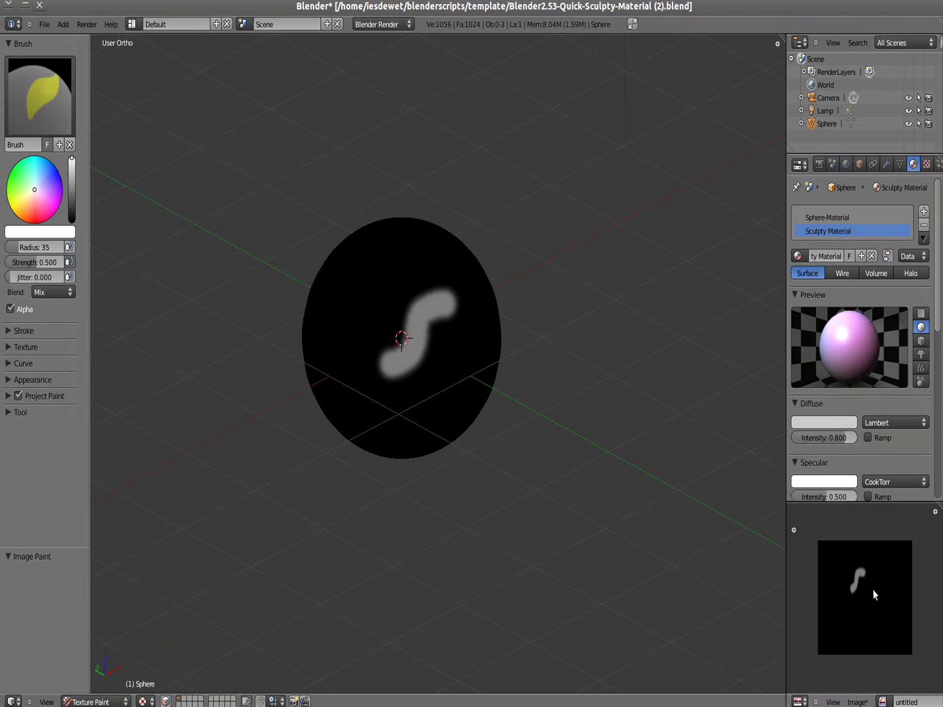
drag(415, 279, 375, 338)
Send a 512 × 512 close-up view of the painted sphere to GIMP with Project Paint's Quick Edit
scroll(392, 370, up, 3)
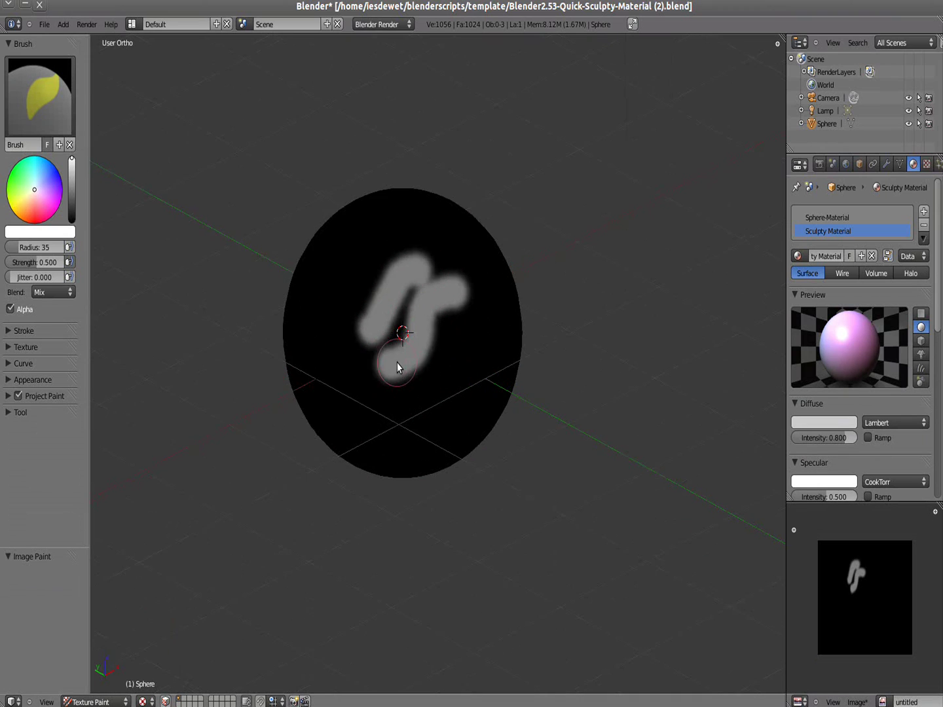
scroll(397, 366, up, 2)
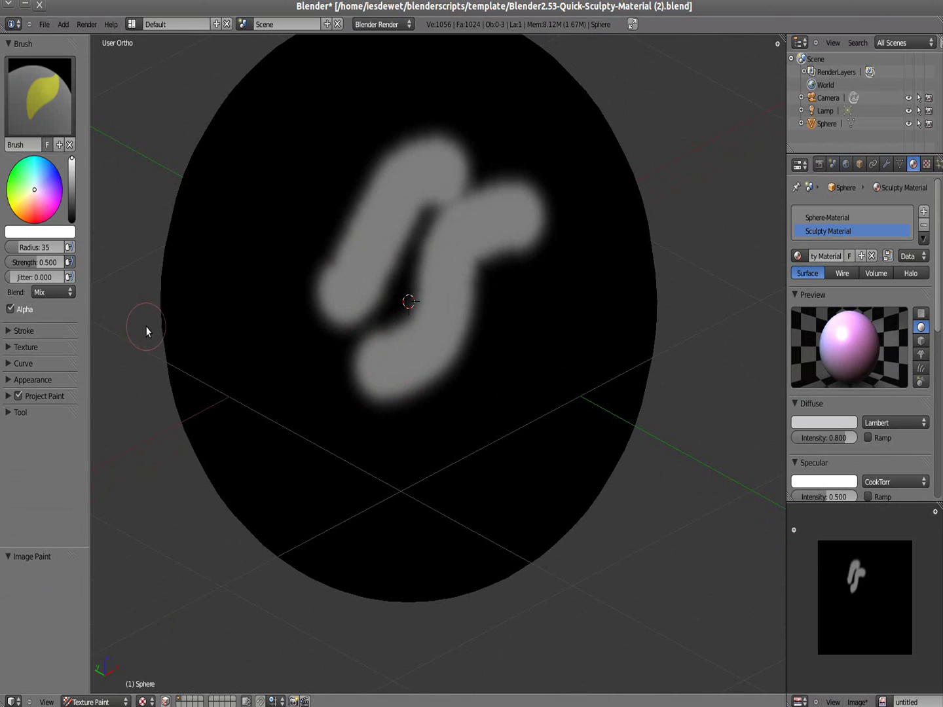
click(8, 397)
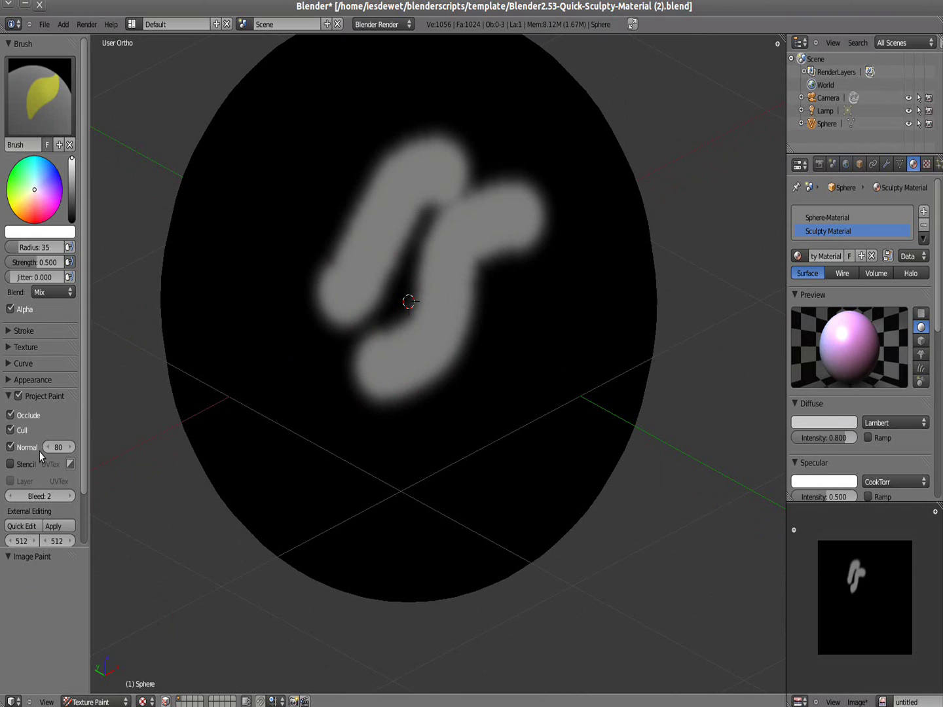
click(30, 528)
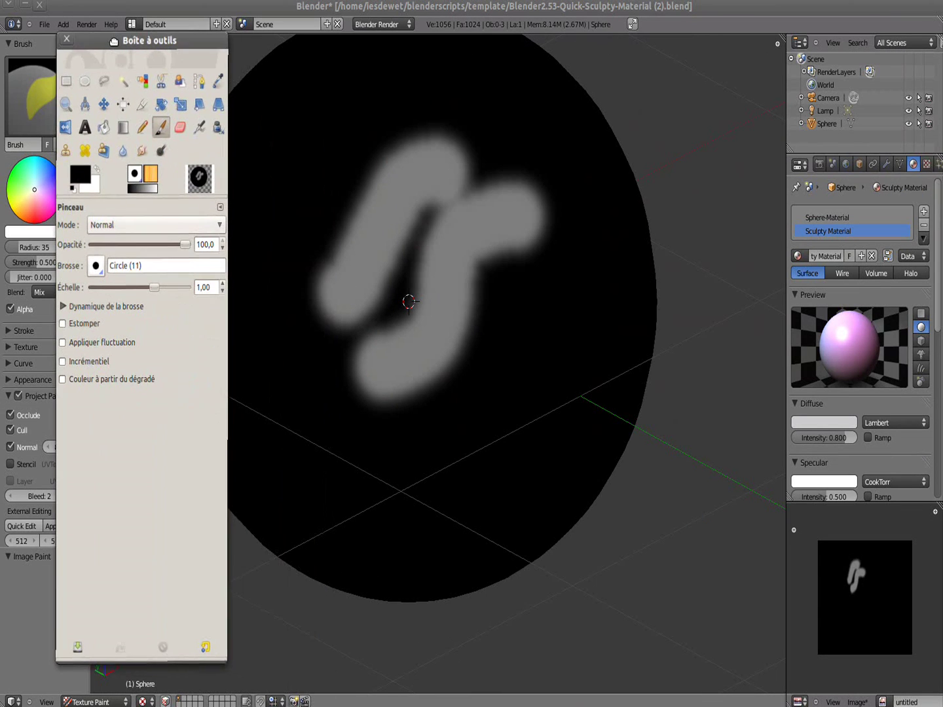
drag(114, 41, 113, 42)
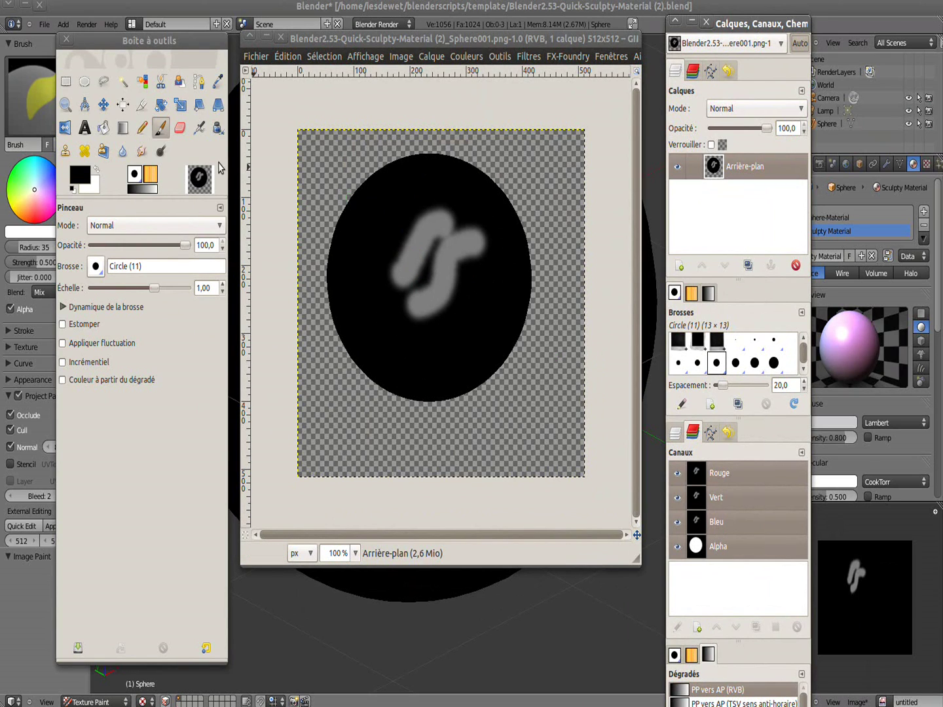
click(82, 176)
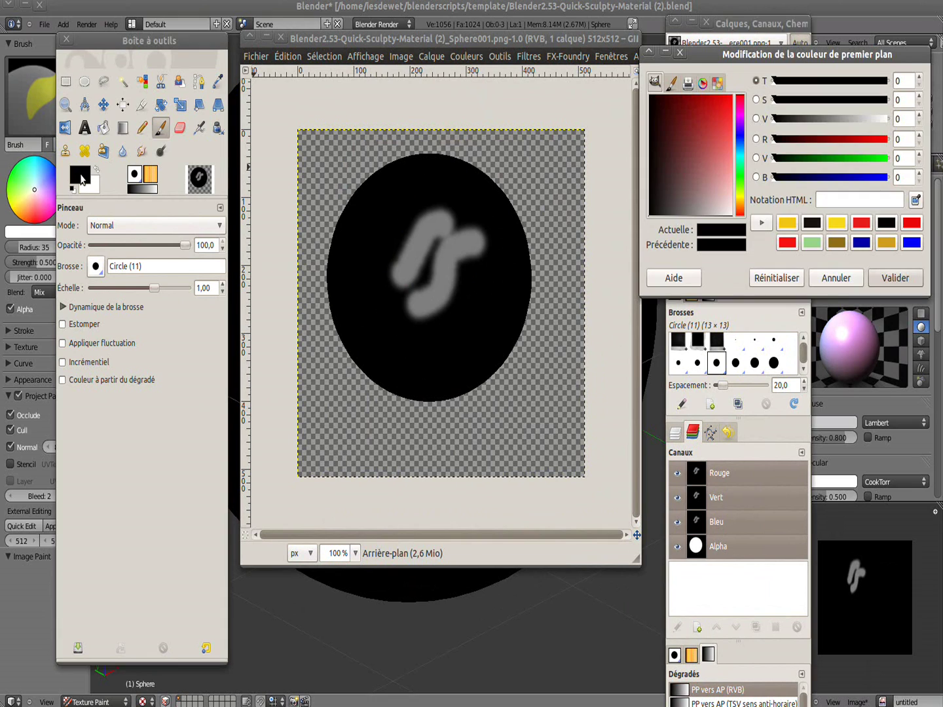
click(727, 105)
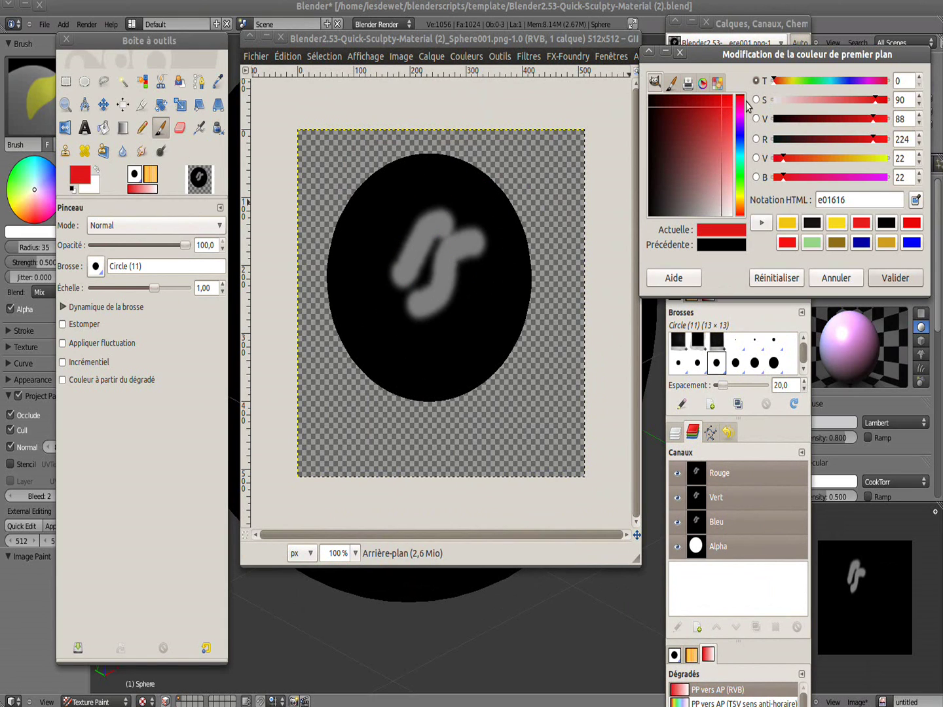
click(829, 282)
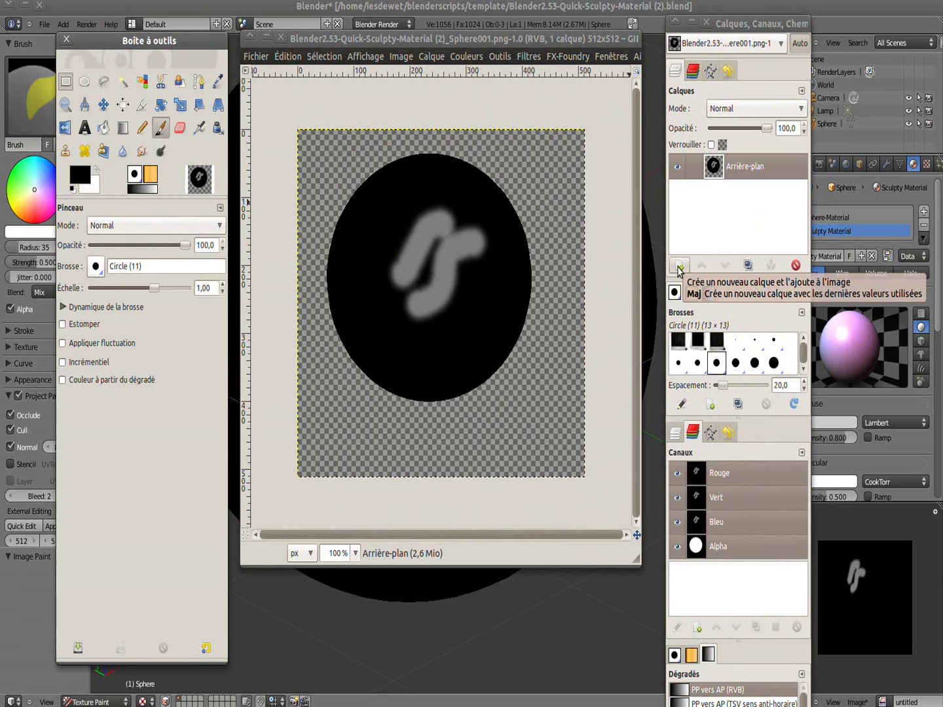
Add a transparent 512 × 512 px layer above Arrière-plan and activate the Paintbrush tool
click(680, 267)
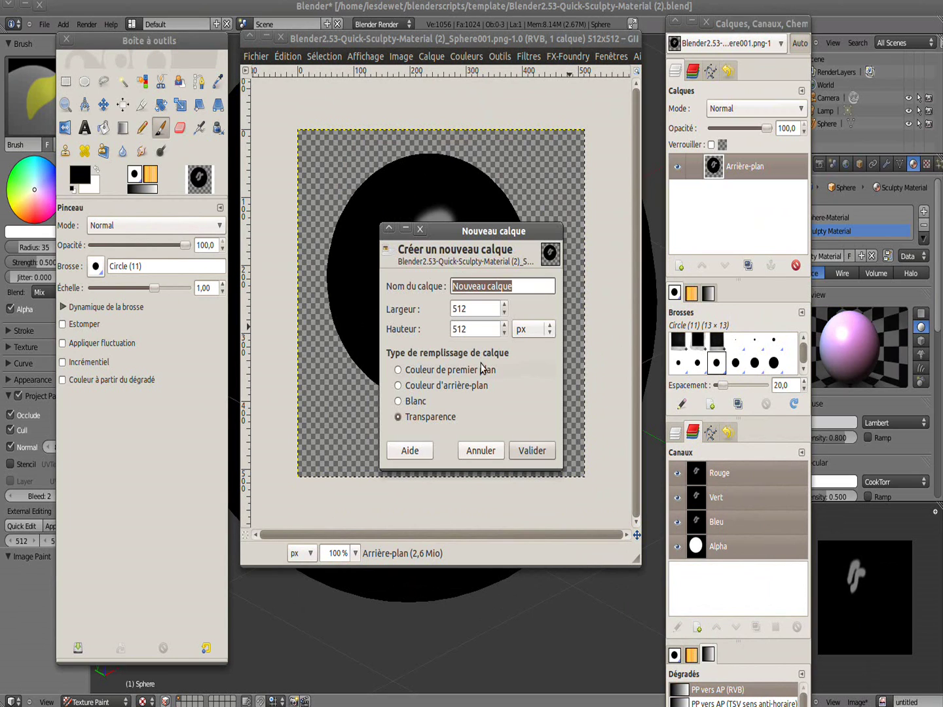
click(532, 451)
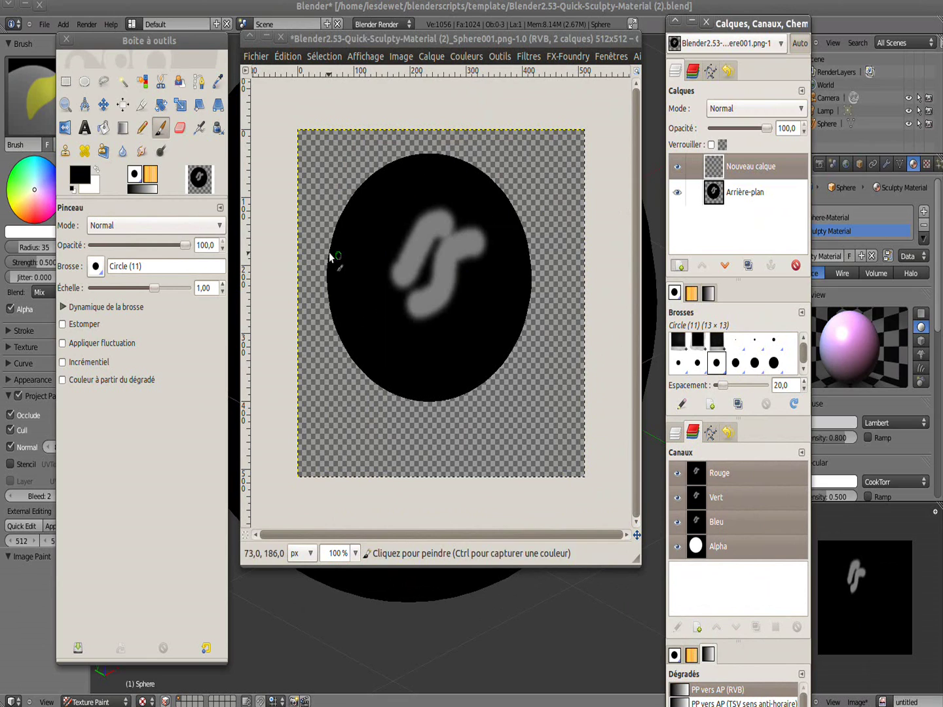
click(161, 133)
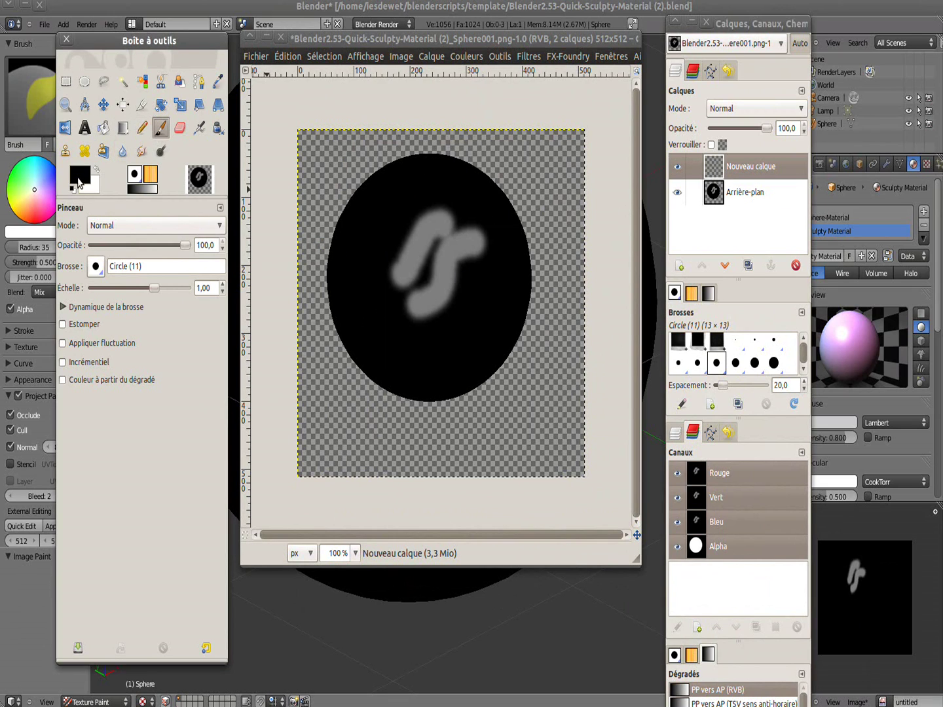
Set the foreground colour to red c91818 and paint a closed, winding outline around the grey strokes on the new layer
click(79, 181)
click(716, 109)
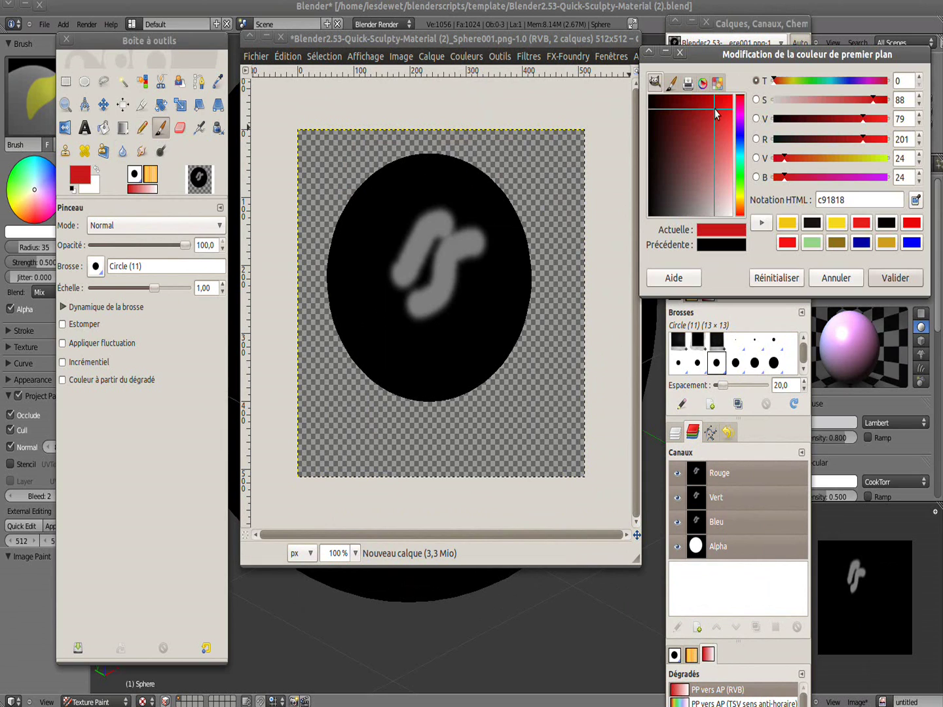
click(894, 278)
mouse_move(437, 211)
mouse_down()
mouse_move(401, 280)
mouse_move(436, 187)
mouse_move(463, 234)
mouse_move(441, 248)
mouse_move(445, 216)
mouse_up()
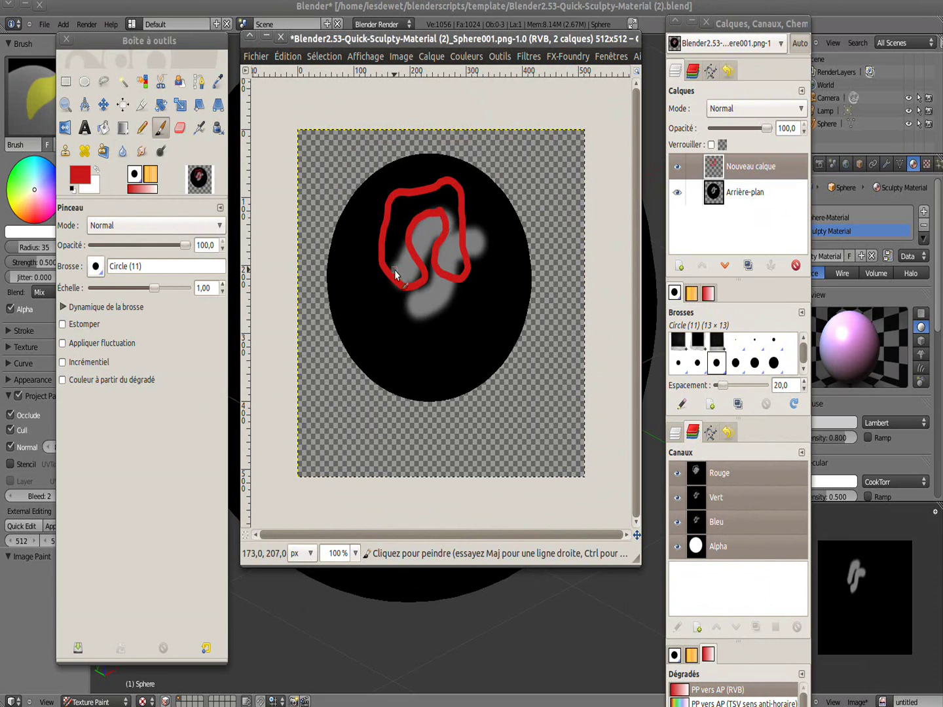
Make a freehand selection of a curved, bean-shaped area beside and below the red outline, inside the black sphere
click(104, 81)
mouse_move(374, 224)
mouse_down()
mouse_move(368, 307)
mouse_move(499, 327)
mouse_move(404, 278)
mouse_up()
drag(385, 228, 385, 229)
click(379, 229)
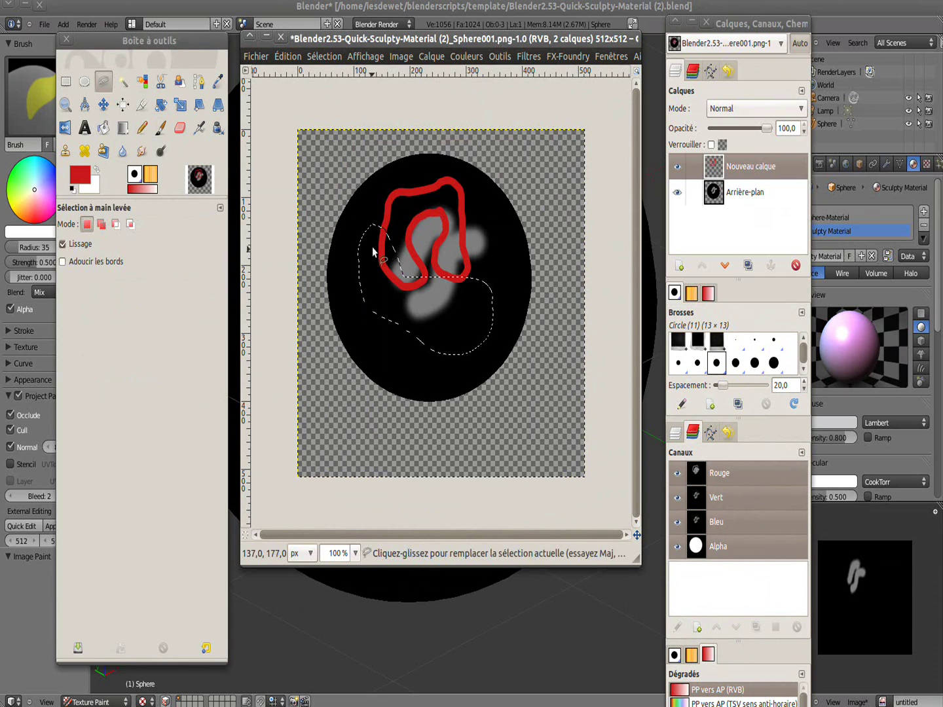
Set the foreground colour to light green 97d588 and bucket-fill the freehand selection with it
click(104, 131)
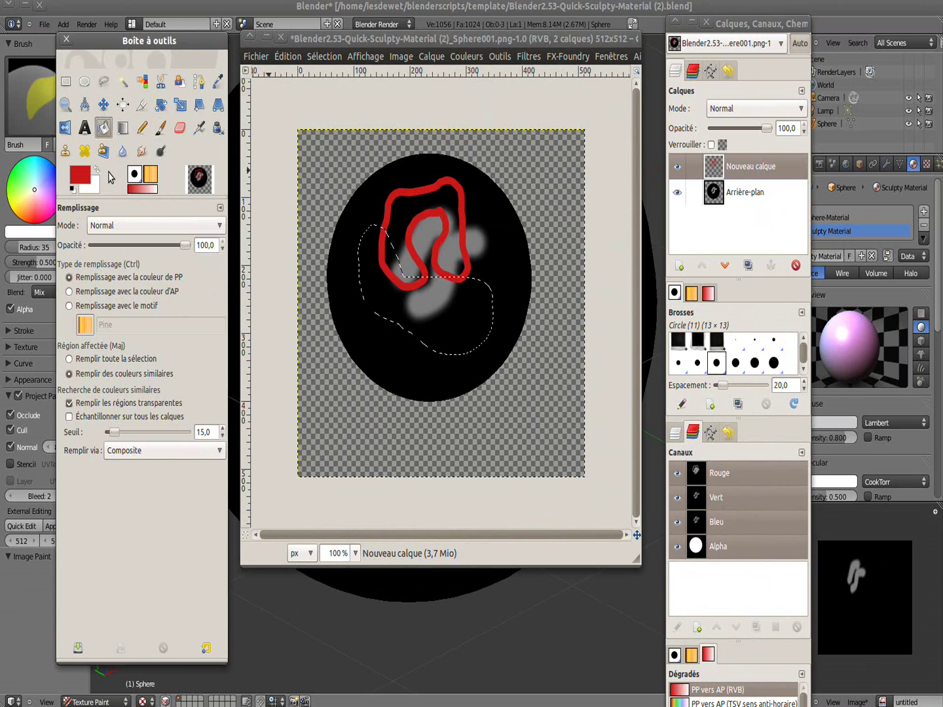
click(85, 177)
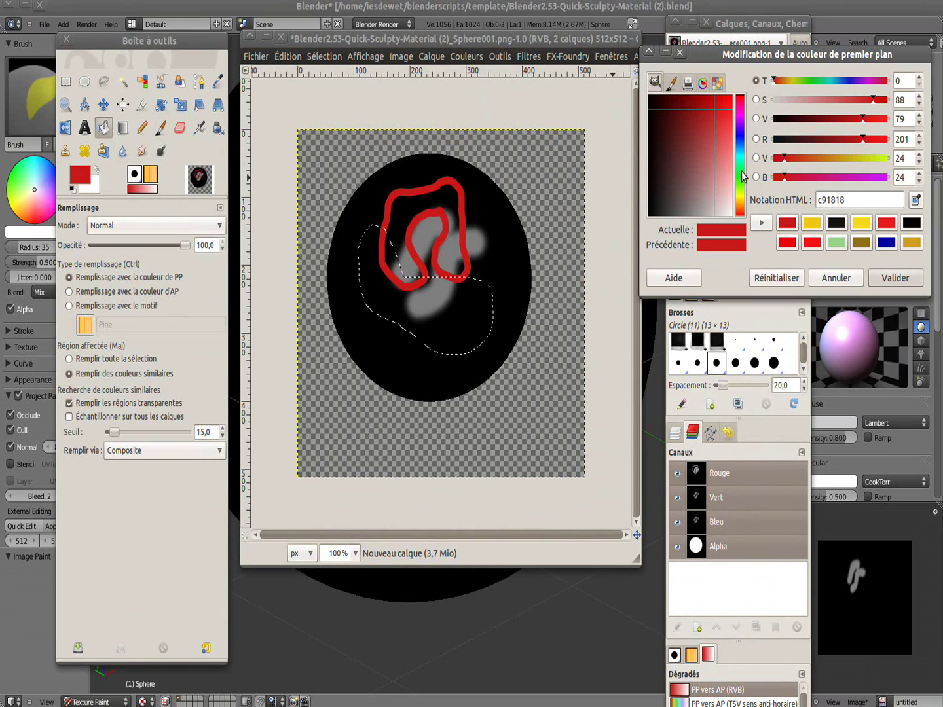
click(836, 243)
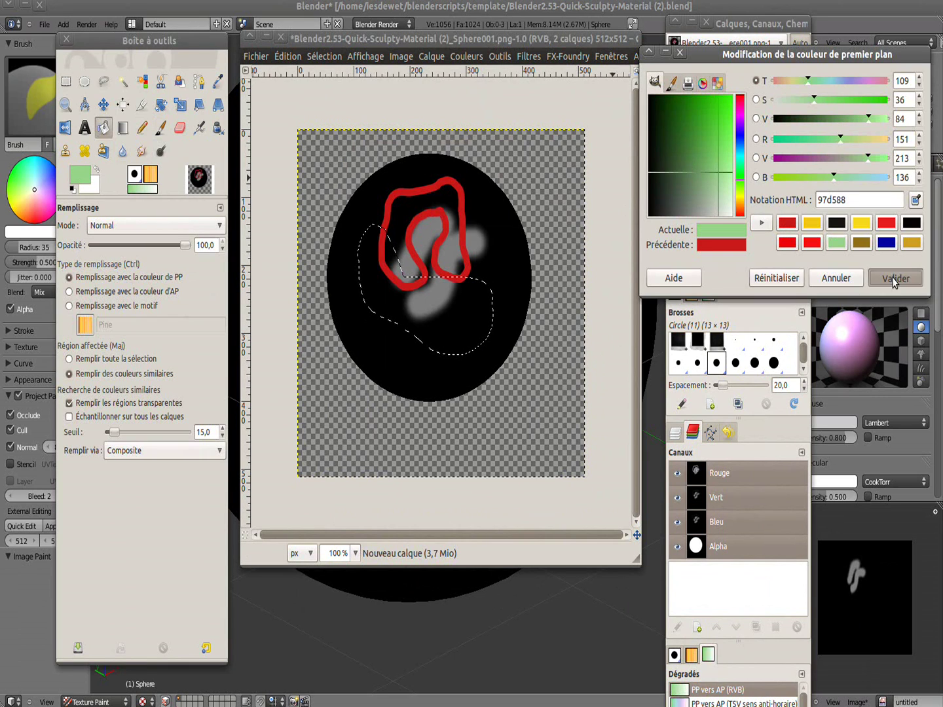
click(895, 279)
click(468, 306)
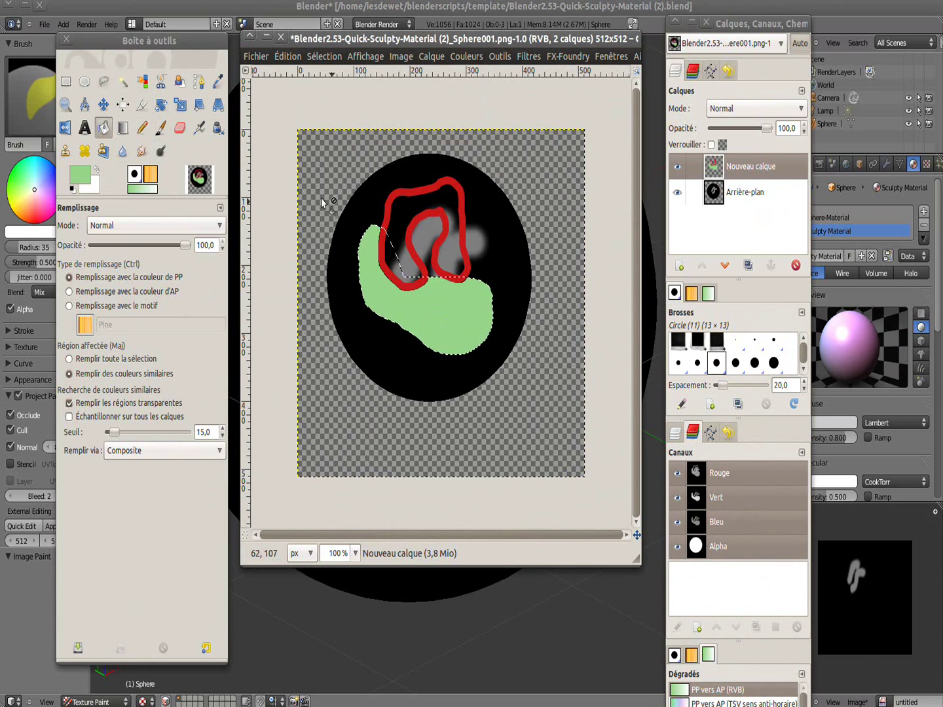
Select a rectangle of about 263 × 407 px over most of the painting and apply the Peinture à l'huile filter with mask size 42 and exponent 20
click(70, 83)
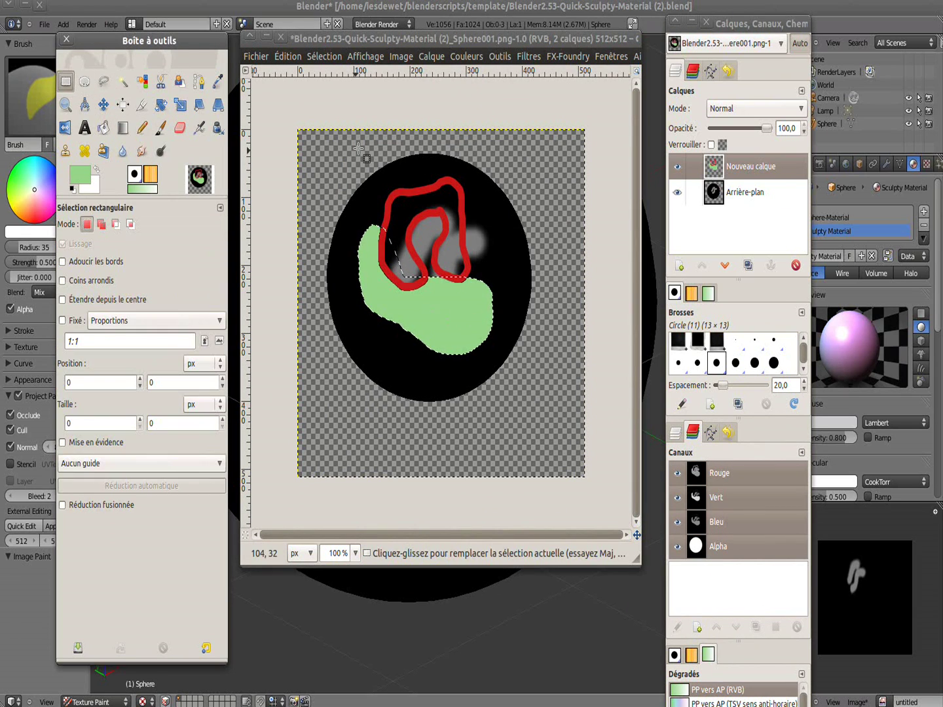
drag(397, 144, 540, 419)
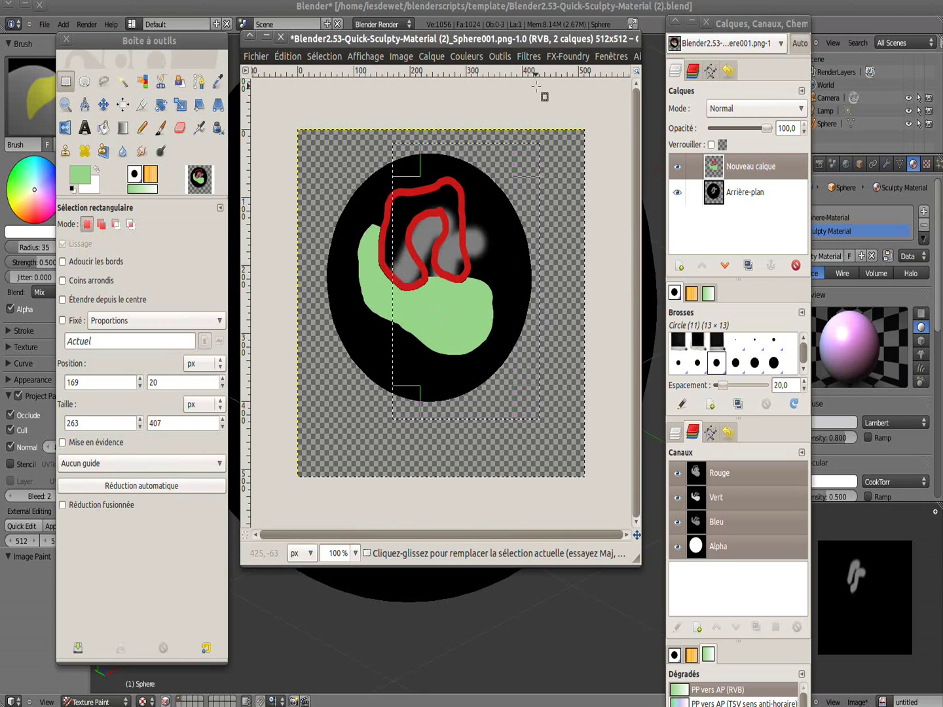
click(529, 57)
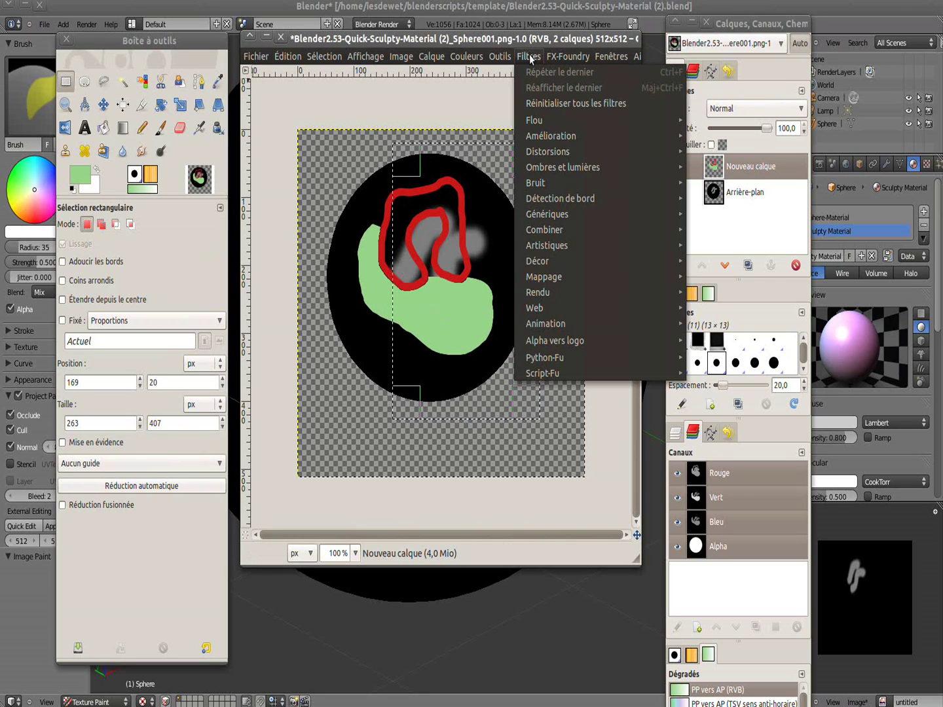
mouse_move(574, 245)
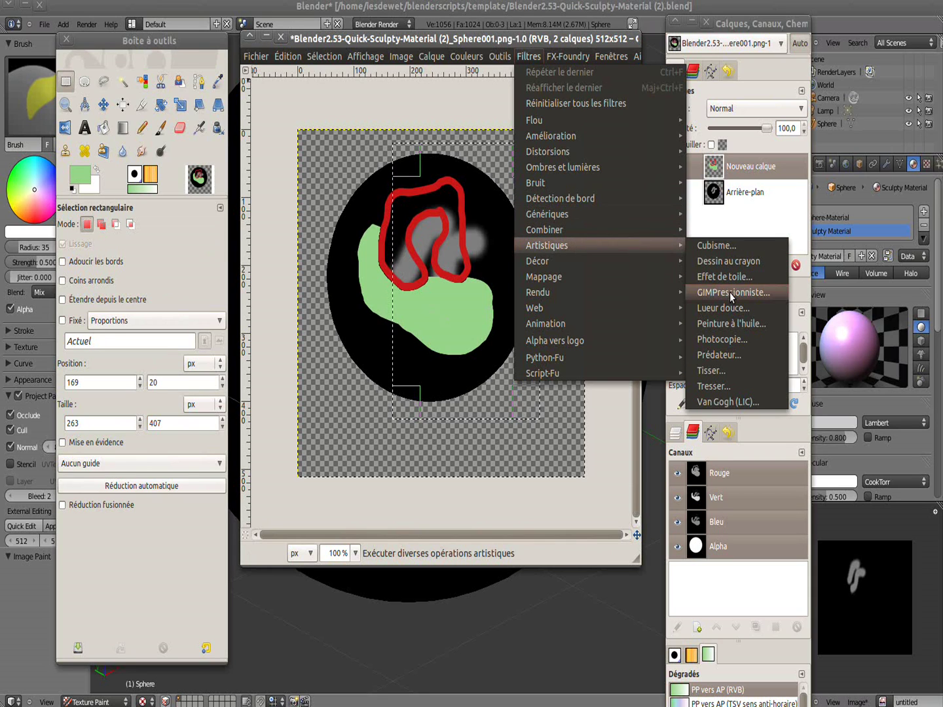
click(731, 324)
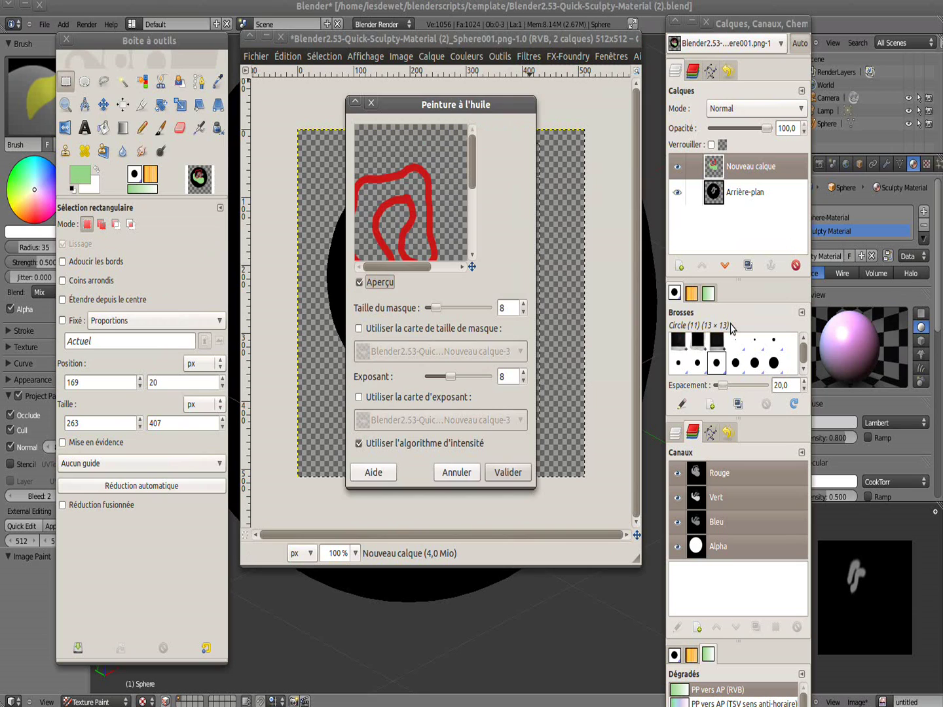
drag(472, 175, 471, 219)
drag(436, 311, 464, 313)
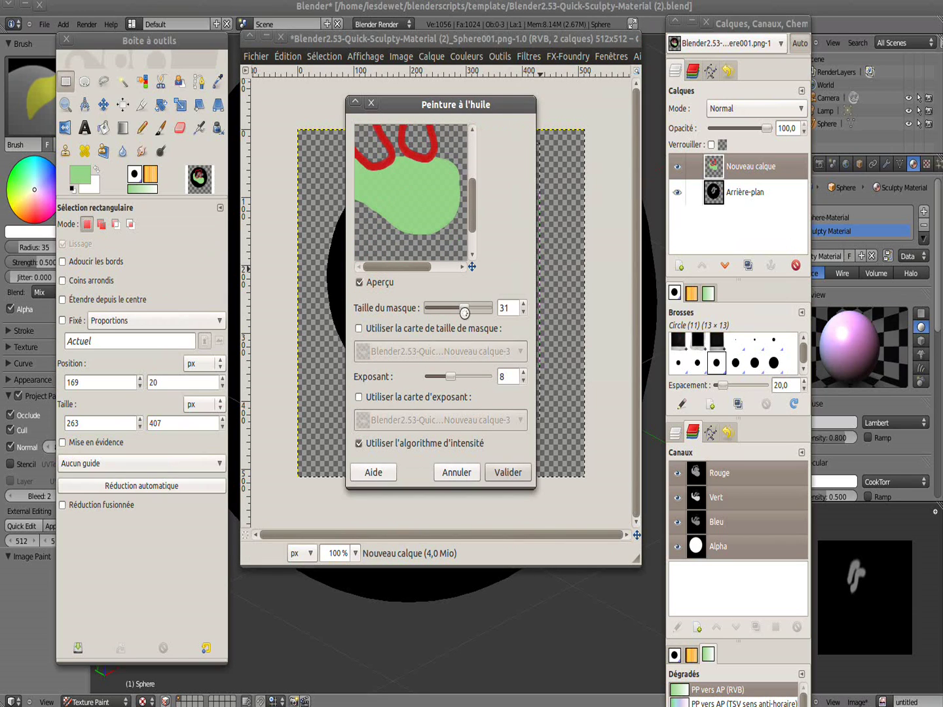
drag(451, 377, 488, 379)
mouse_move(464, 308)
mouse_down()
mouse_move(447, 310)
mouse_move(480, 316)
mouse_up()
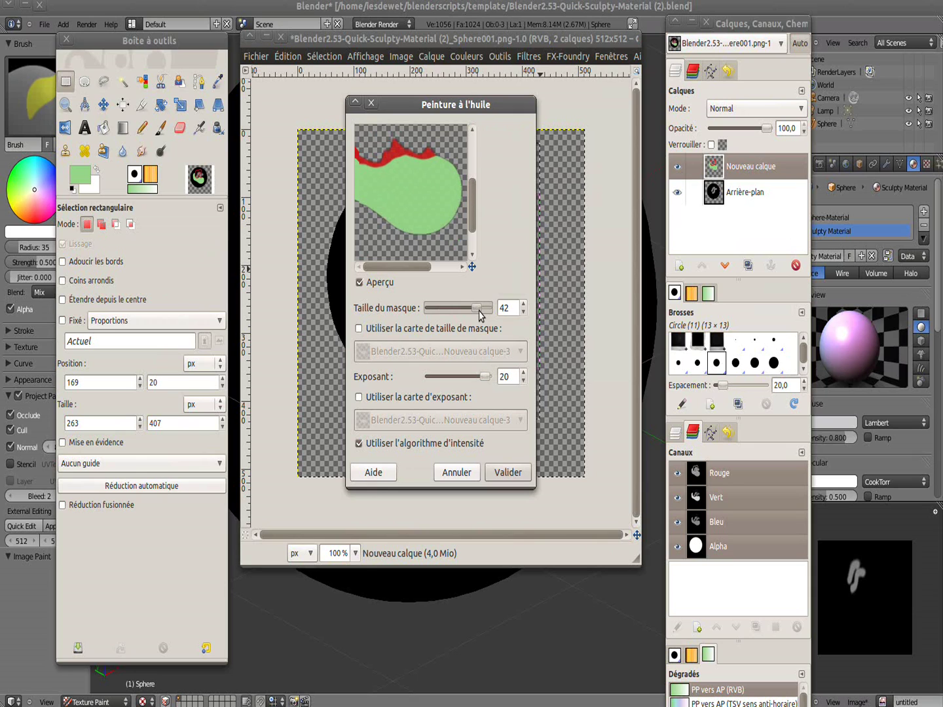
click(505, 471)
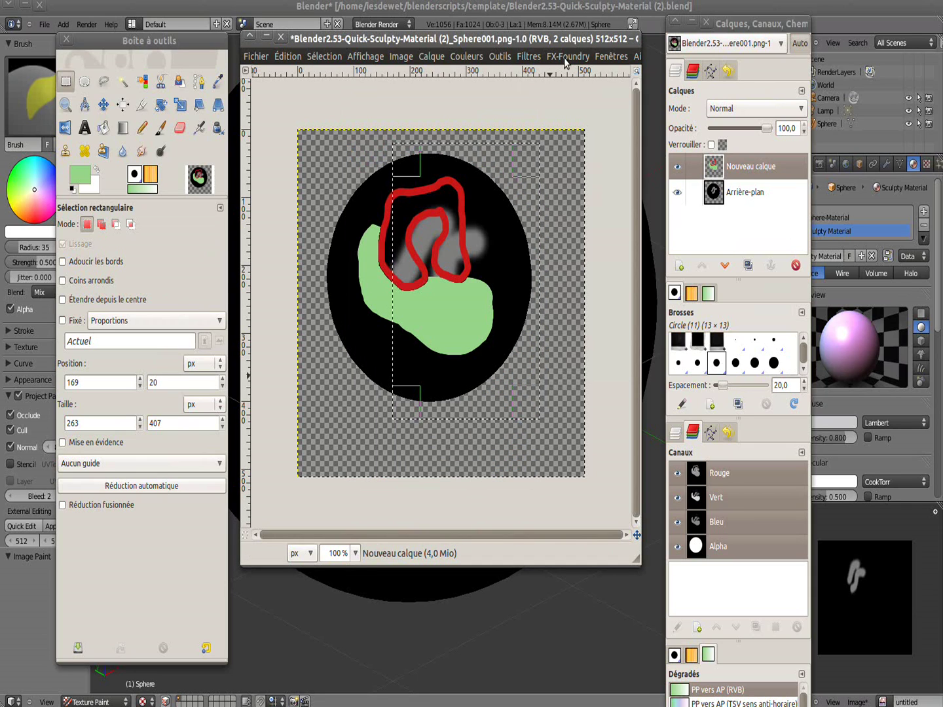
Apply the Tisser filter to the rectangular selection with Azimut 239,4 and inspect the woven texture up close
click(539, 57)
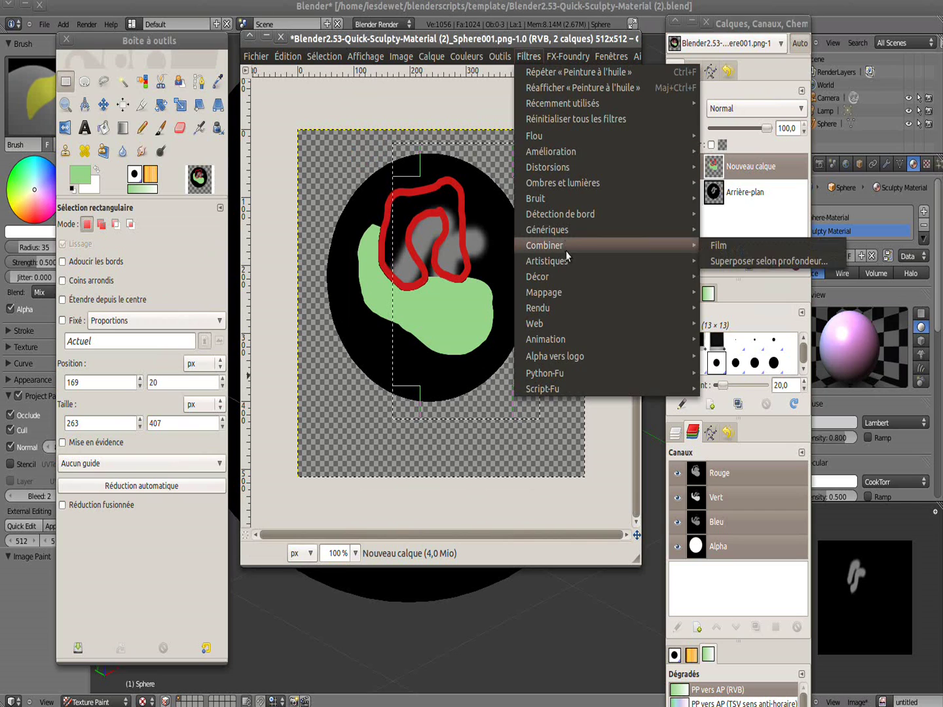
mouse_move(568, 259)
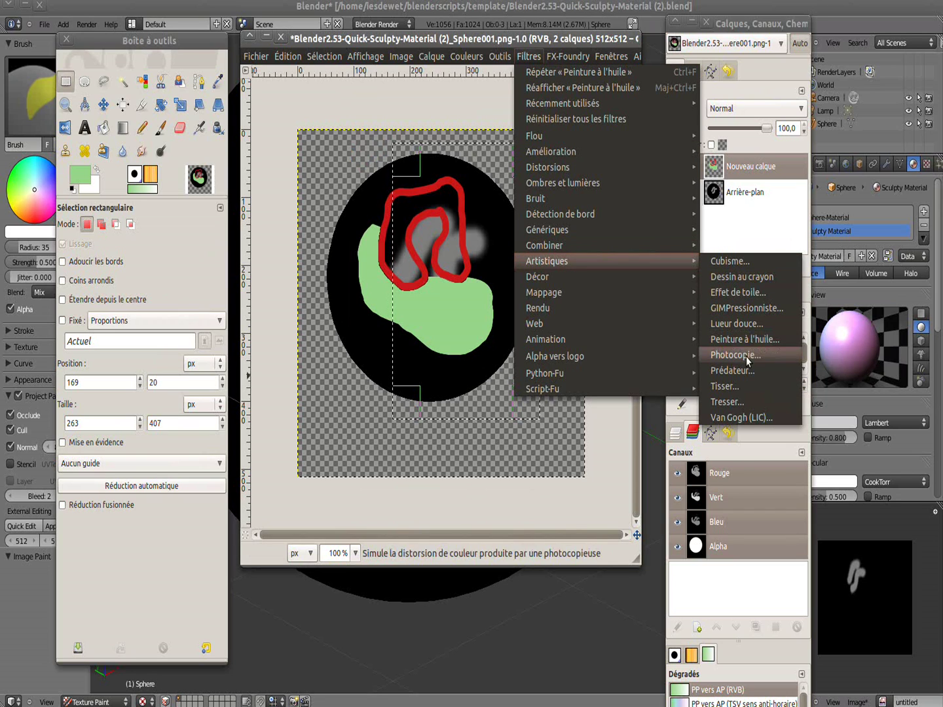
click(741, 390)
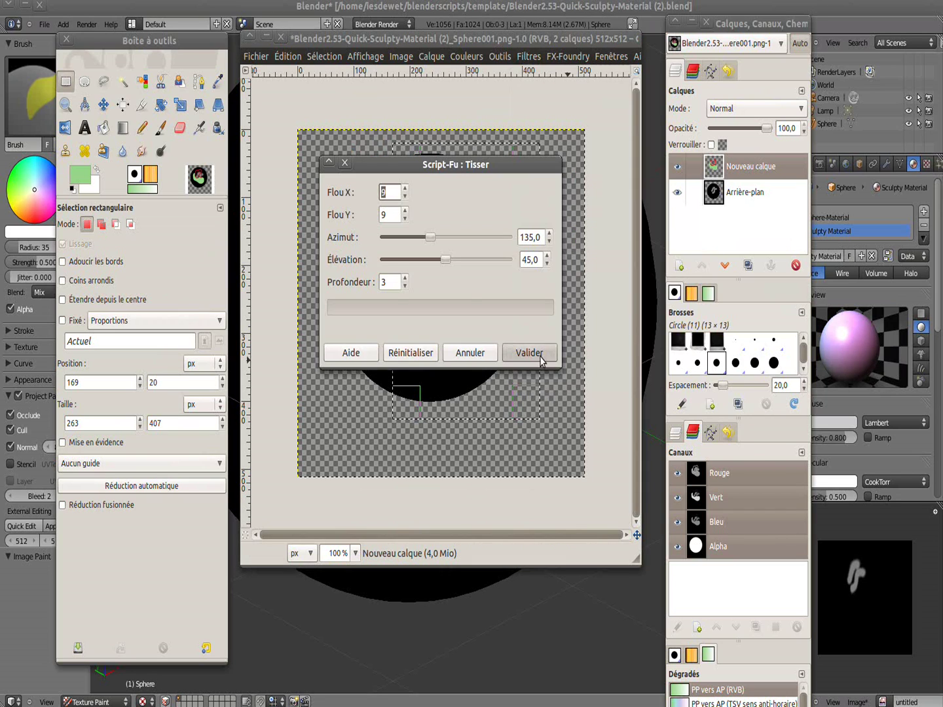
drag(457, 171, 508, 173)
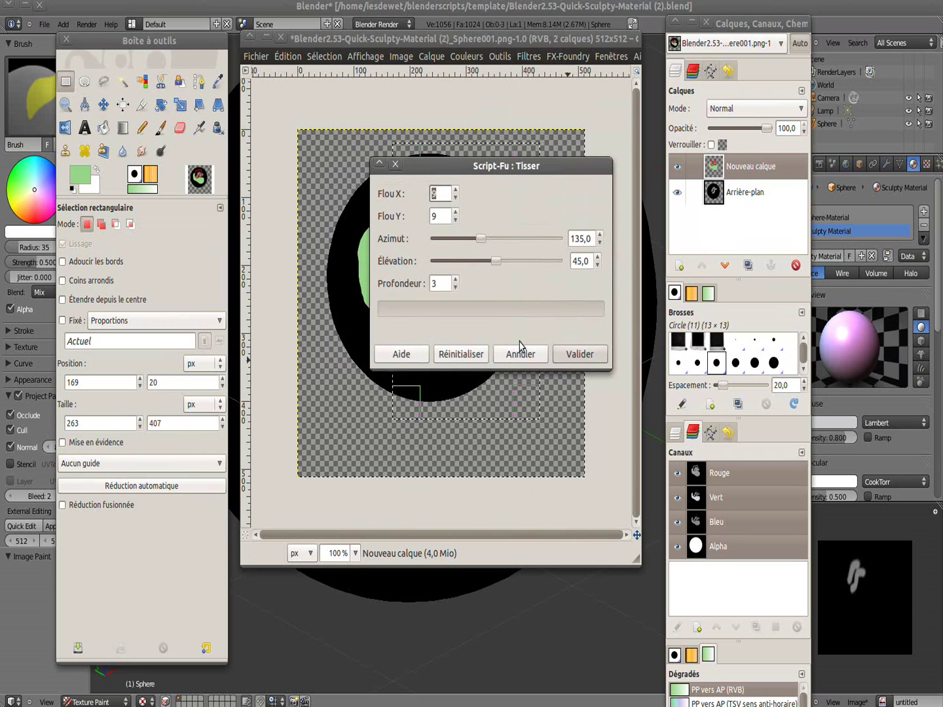
drag(479, 245, 516, 244)
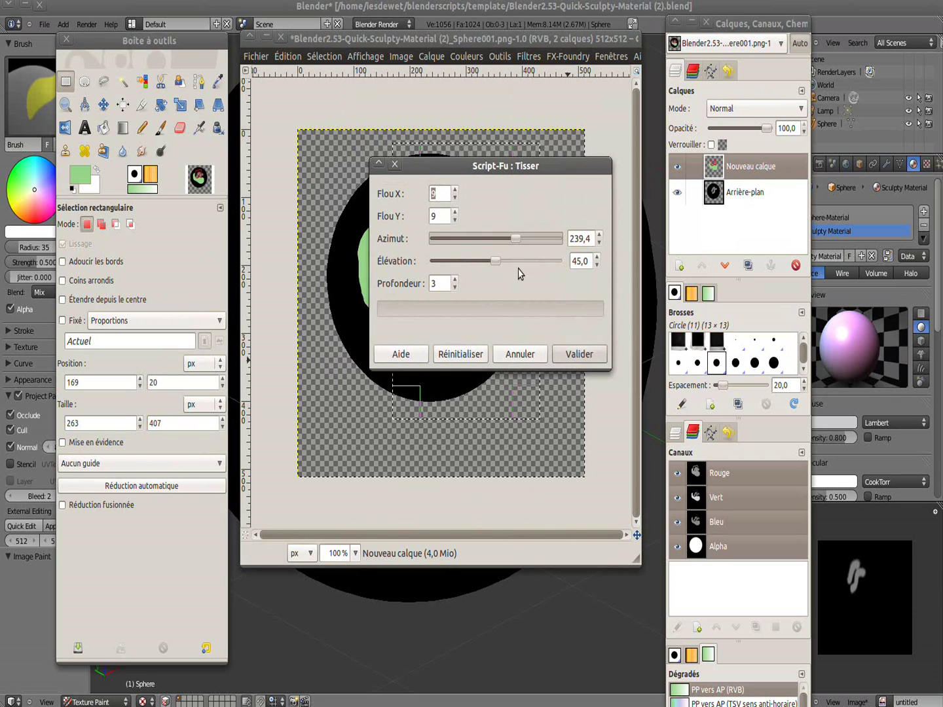
click(577, 357)
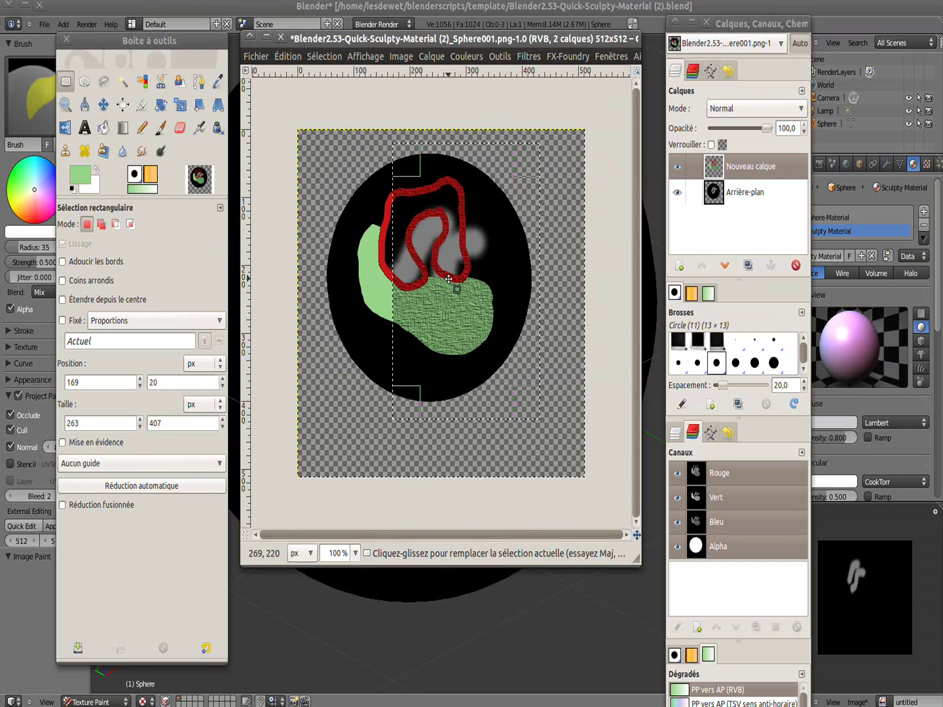
ctrl+scroll(452, 266, up, 4)
ctrl+scroll(457, 273, down, 3)
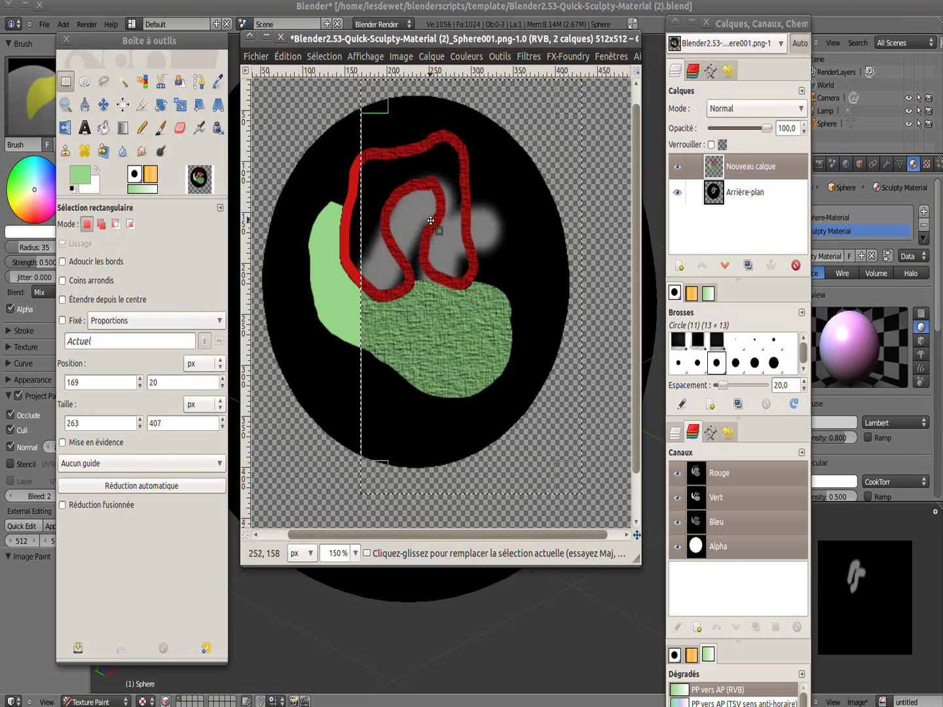
Hide the Arrière-plan layer and save the image over its PNG, exporting with the visible layers merged
click(677, 193)
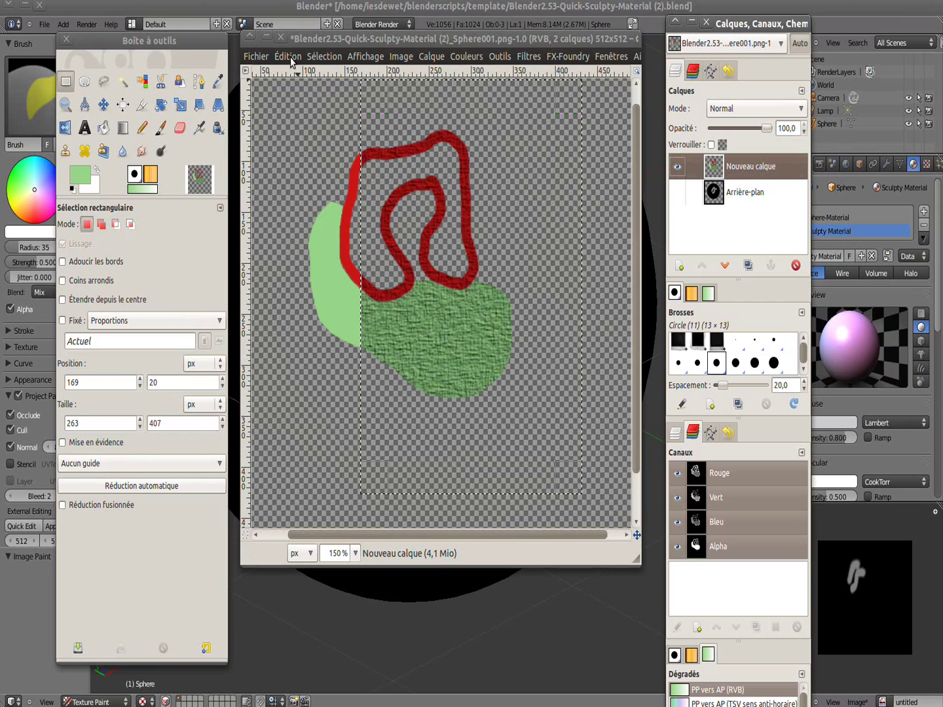
click(257, 57)
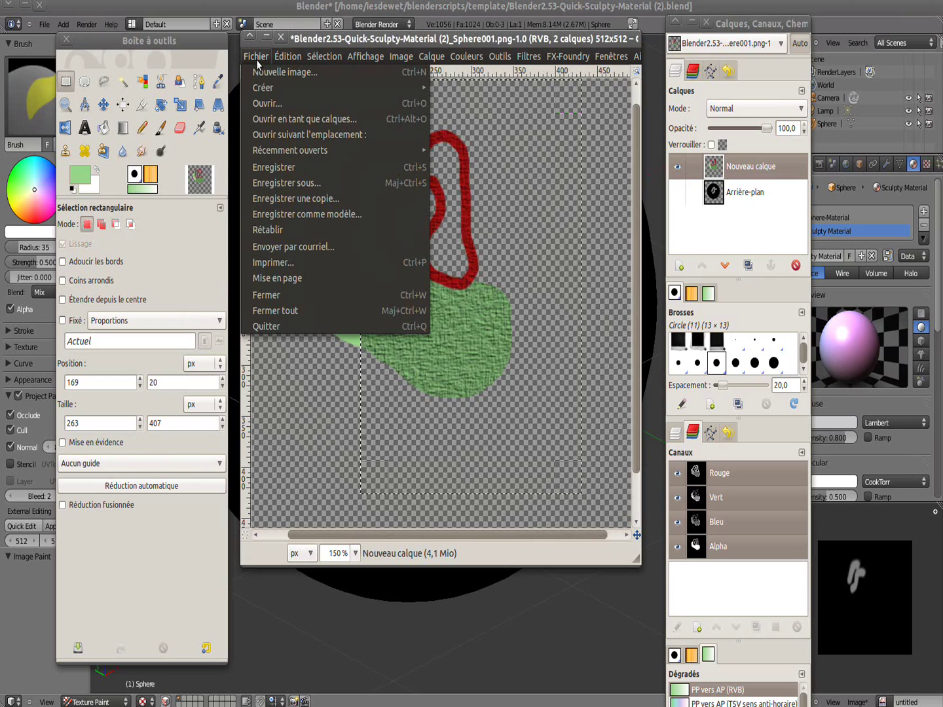
click(273, 168)
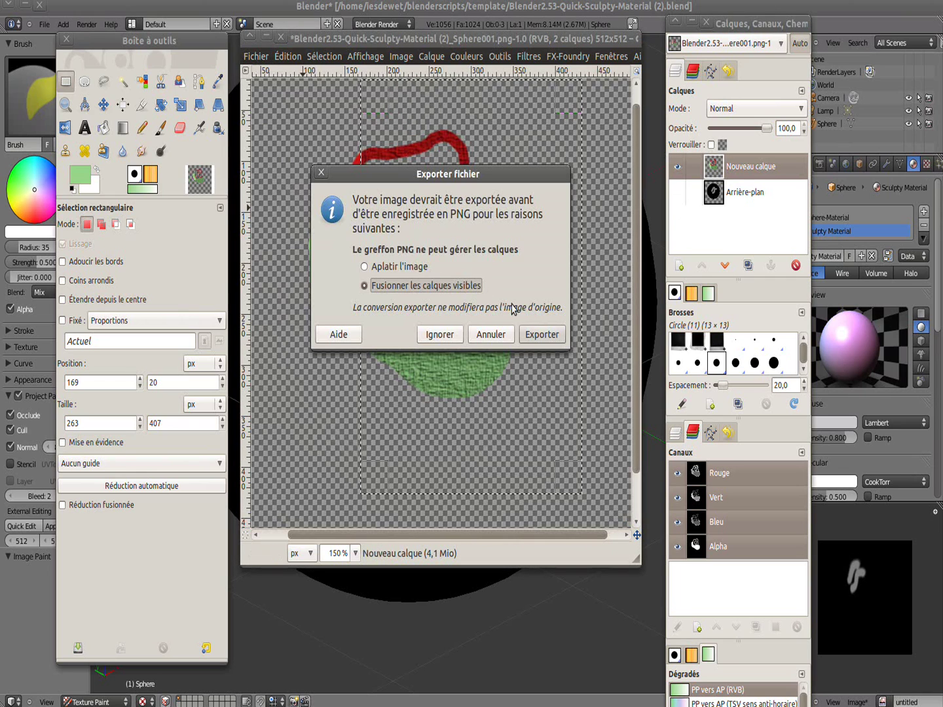
click(540, 334)
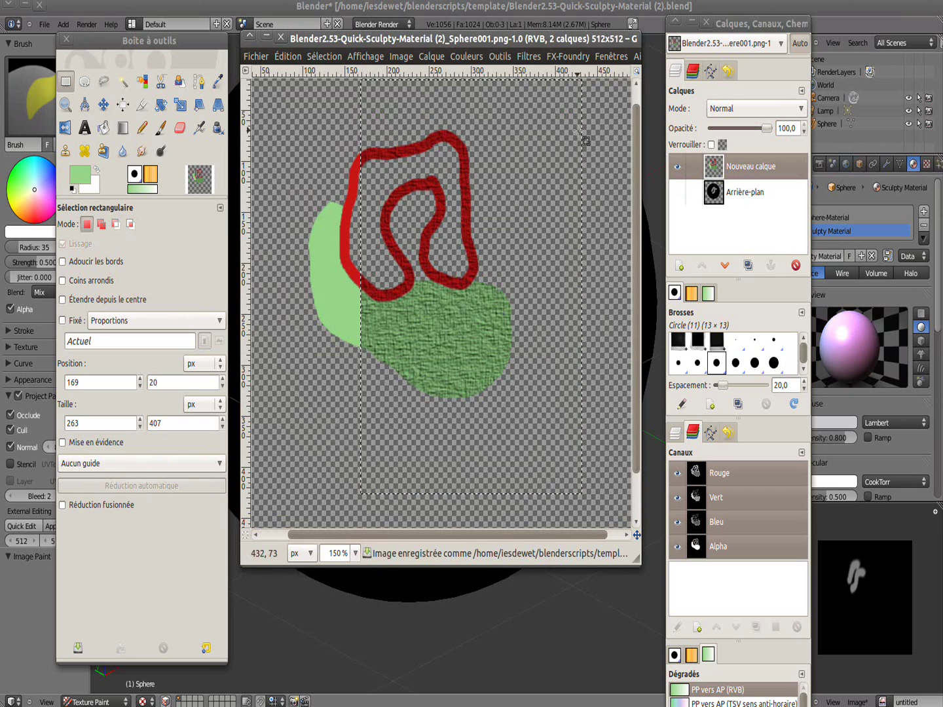
Switch back to Blender and apply the externally edited image to the sphere's texture through Project Paint
click(442, 12)
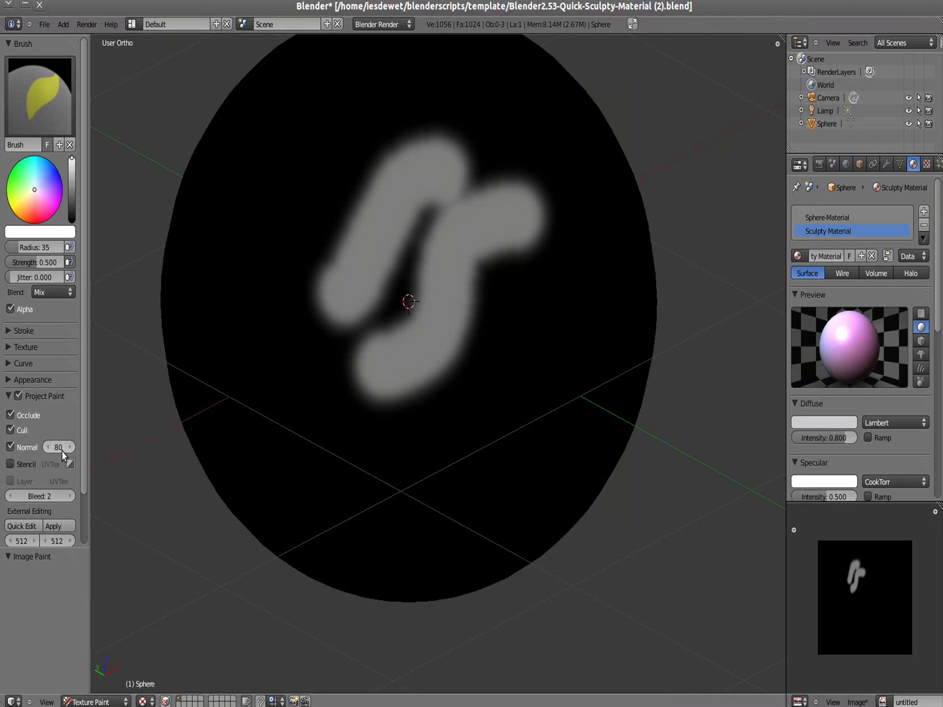
click(53, 527)
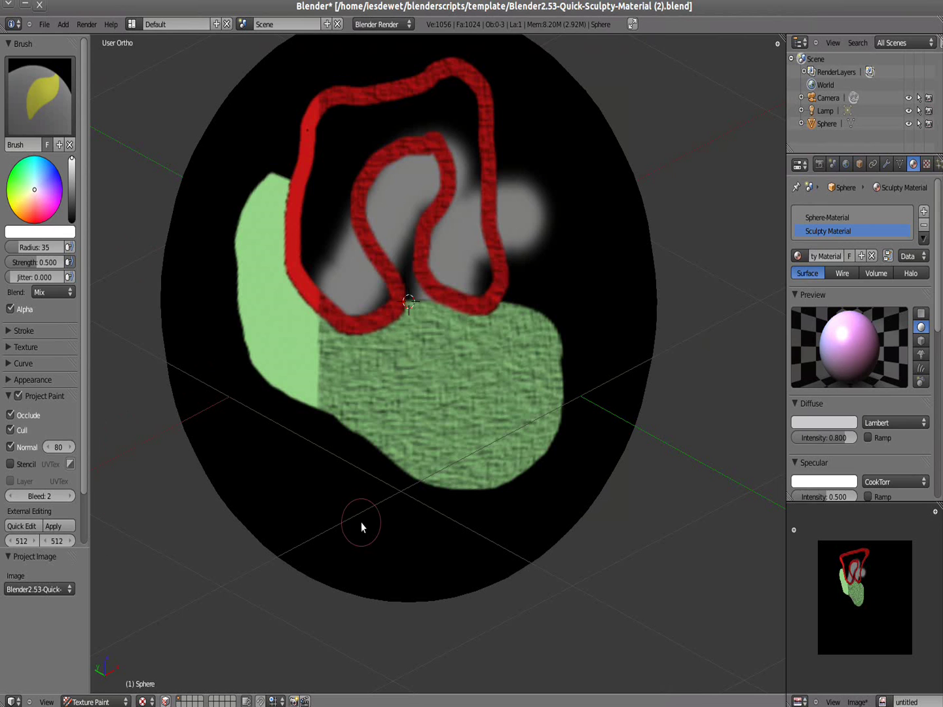
Send a closer view of the sphere from a new angle to GIMP with Quick Edit and place its image window over the previous one
mouse_move(587, 413)
middle_down()
mouse_move(544, 416)
mouse_move(491, 376)
mouse_move(434, 413)
mouse_move(629, 397)
mouse_move(695, 436)
mouse_move(639, 481)
mouse_move(591, 401)
mouse_move(545, 415)
mouse_move(461, 252)
mouse_move(532, 250)
mouse_move(547, 302)
mouse_move(573, 309)
mouse_move(501, 311)
middle_up()
scroll(544, 414, up, 2)
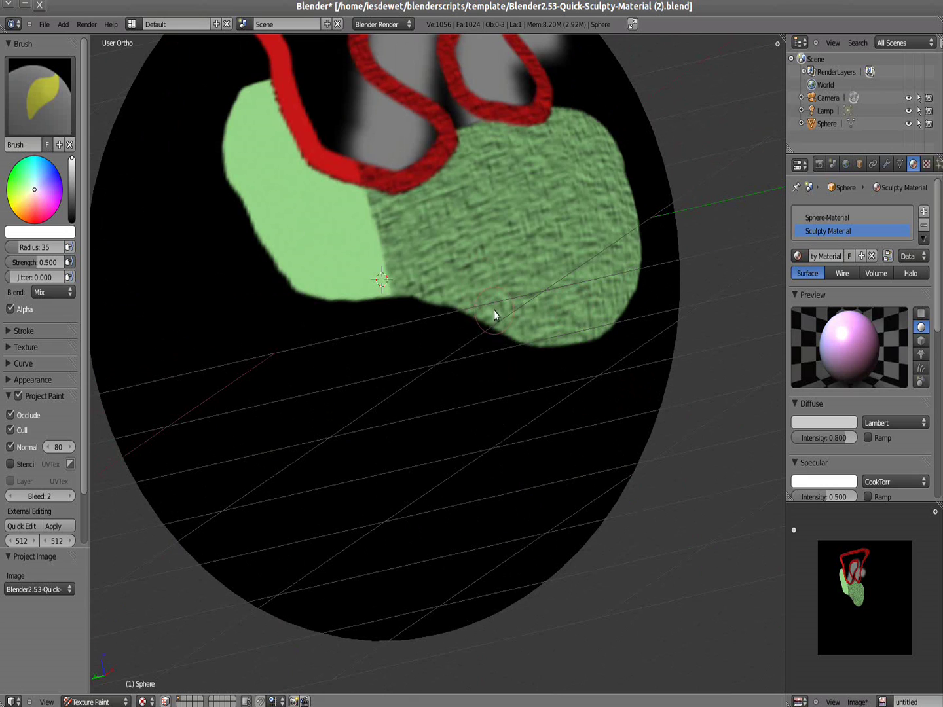
click(27, 525)
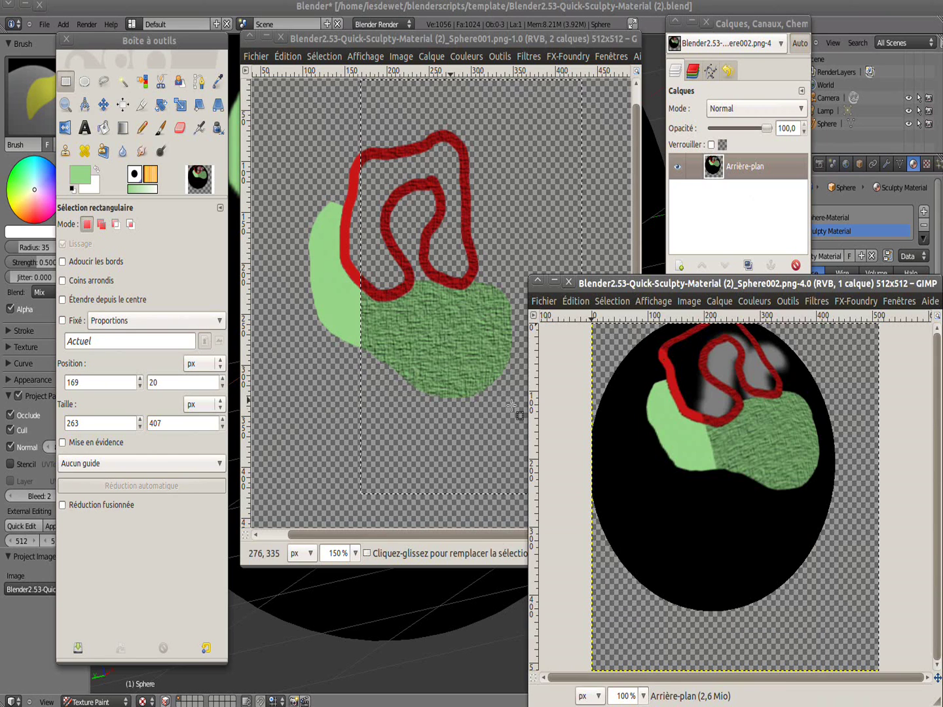
mouse_move(624, 280)
mouse_down()
mouse_move(516, 251)
mouse_move(345, 157)
mouse_up()
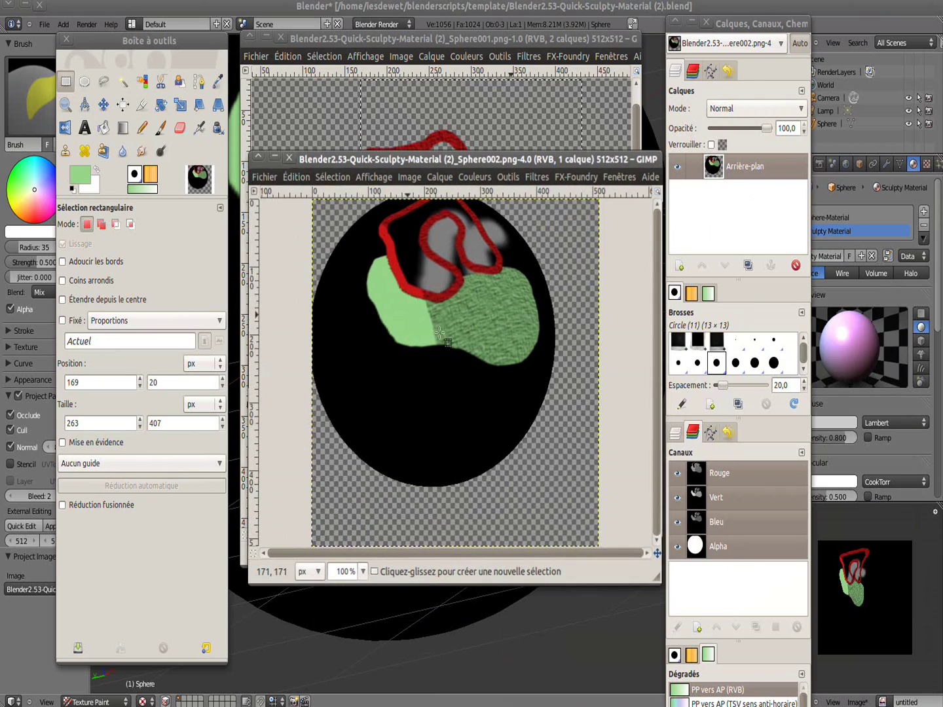